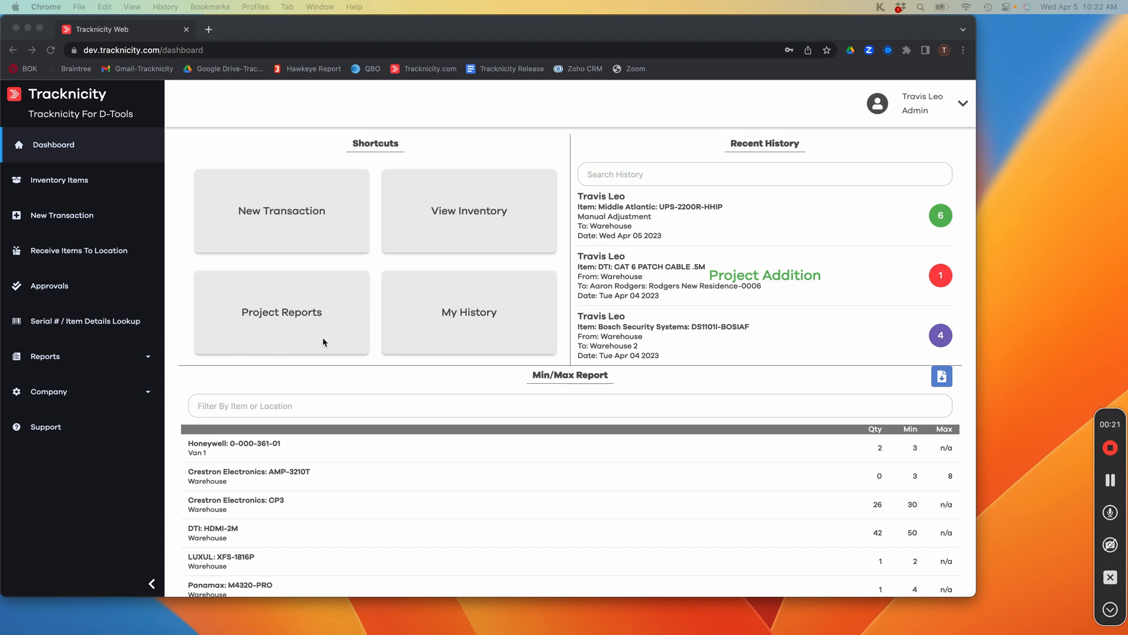
Switch to the D-Tools SI Project Editor in Microsoft Remote Desktop and check the selected UPS-2200R-HHIP item's stock against Tracknicity.
key(ctrl+Up)
click(322, 238)
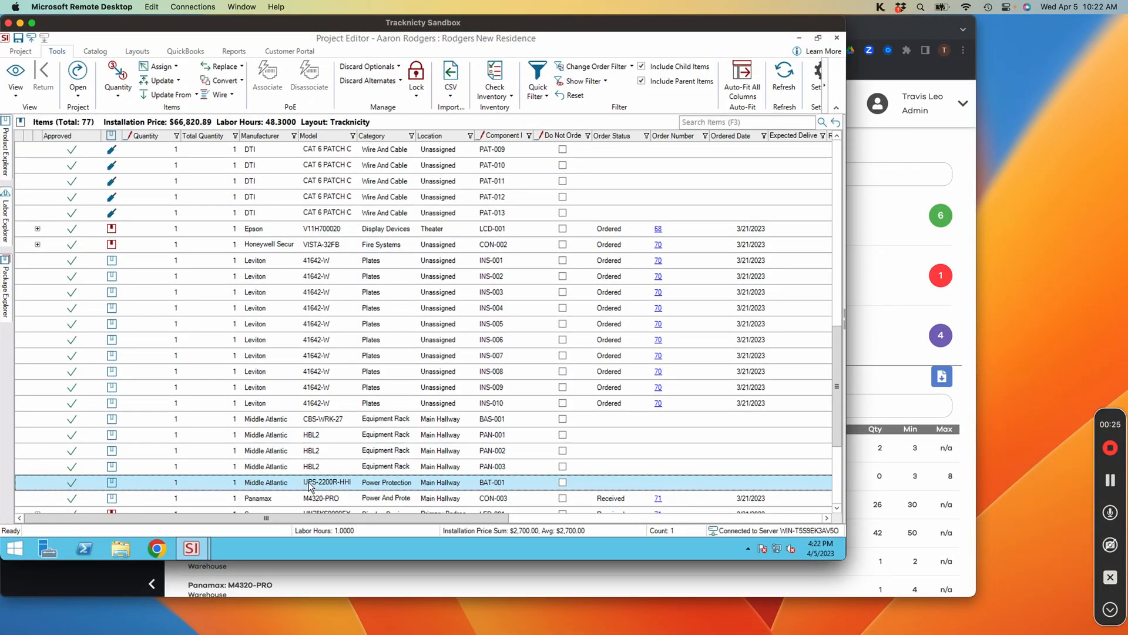
click(495, 94)
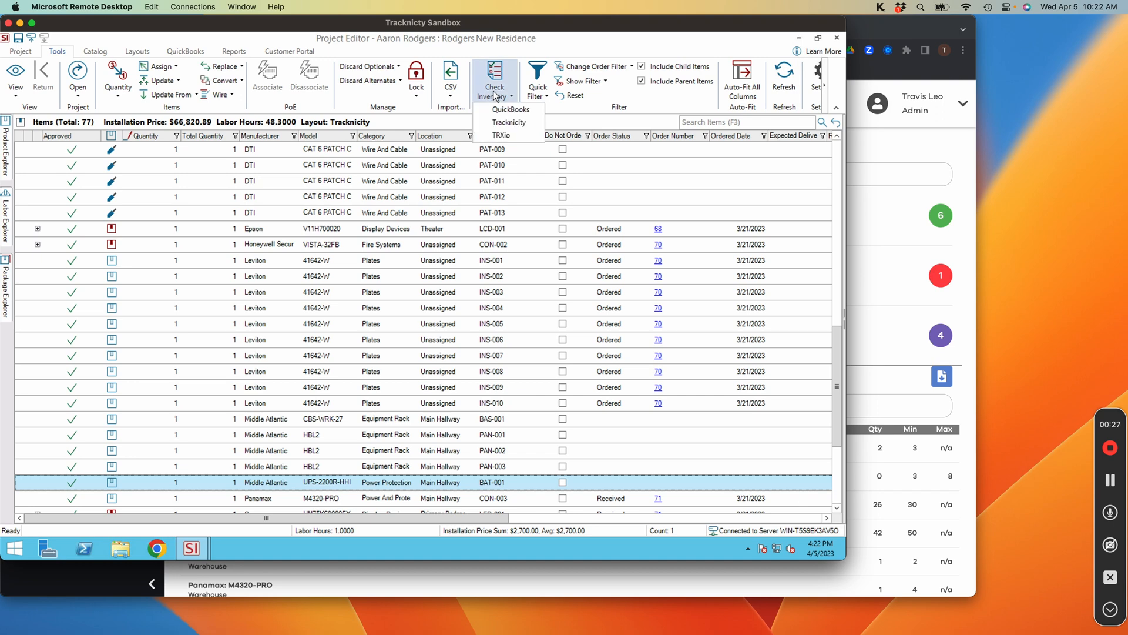
click(497, 122)
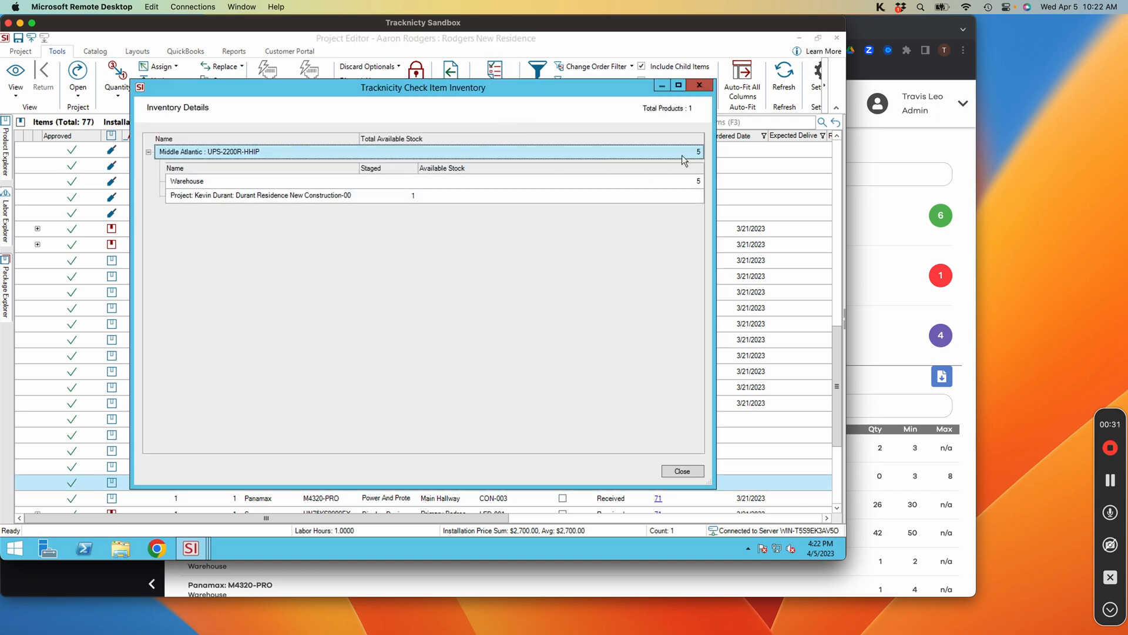
click(700, 86)
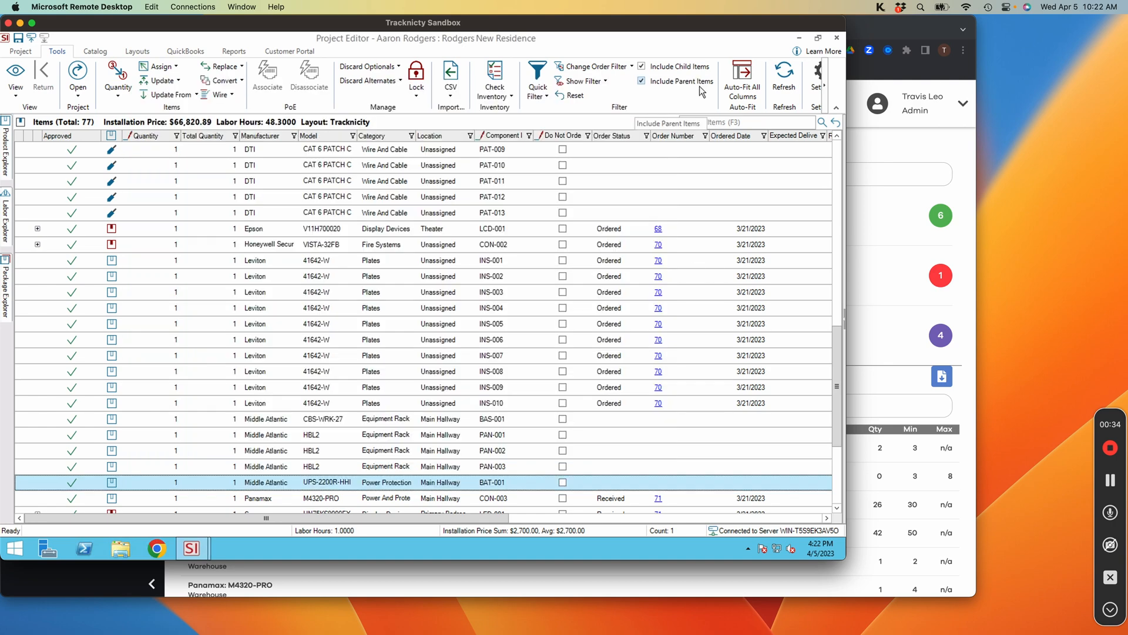
Switch to Tracknicity Web in Chrome and start a new transaction from Warehouse to the client job Rodgers New Residence.
click(867, 269)
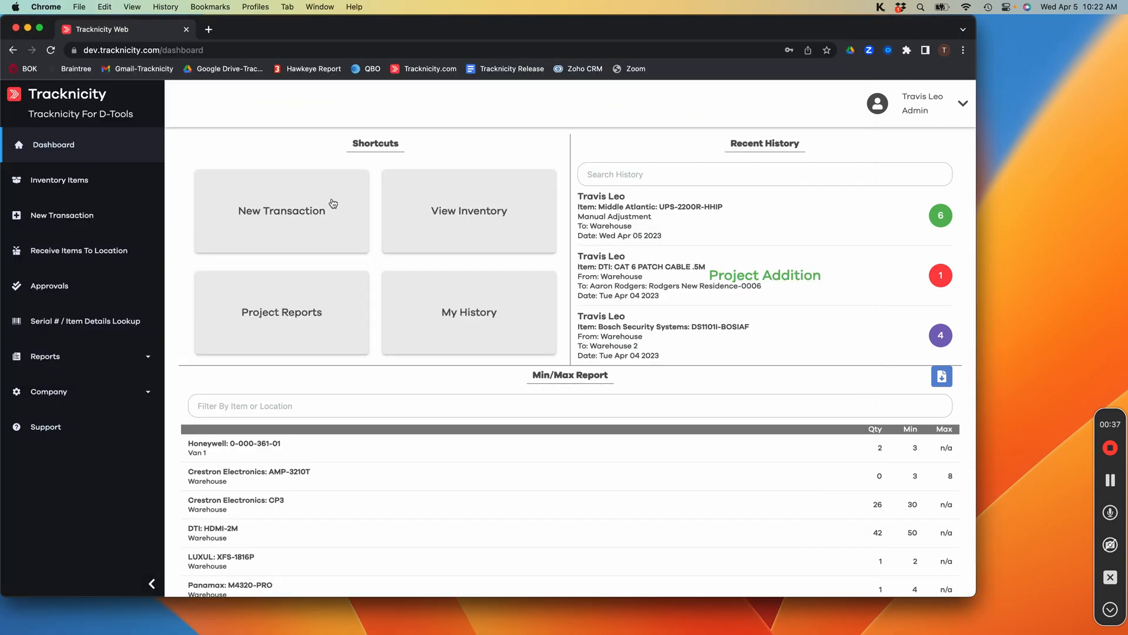
click(304, 211)
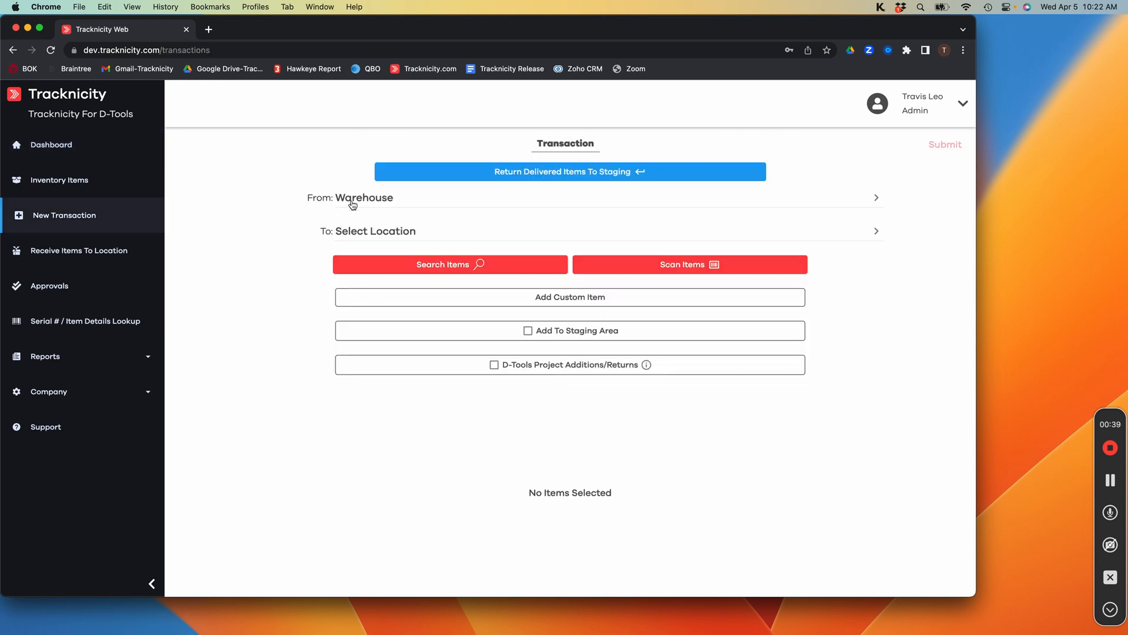
click(356, 231)
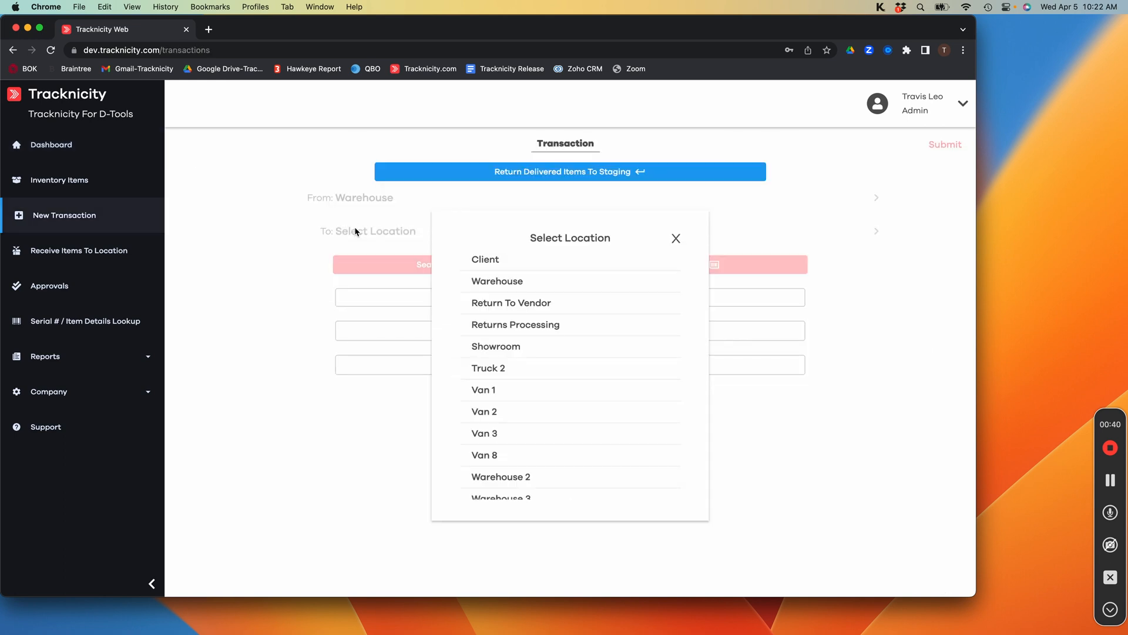
click(487, 267)
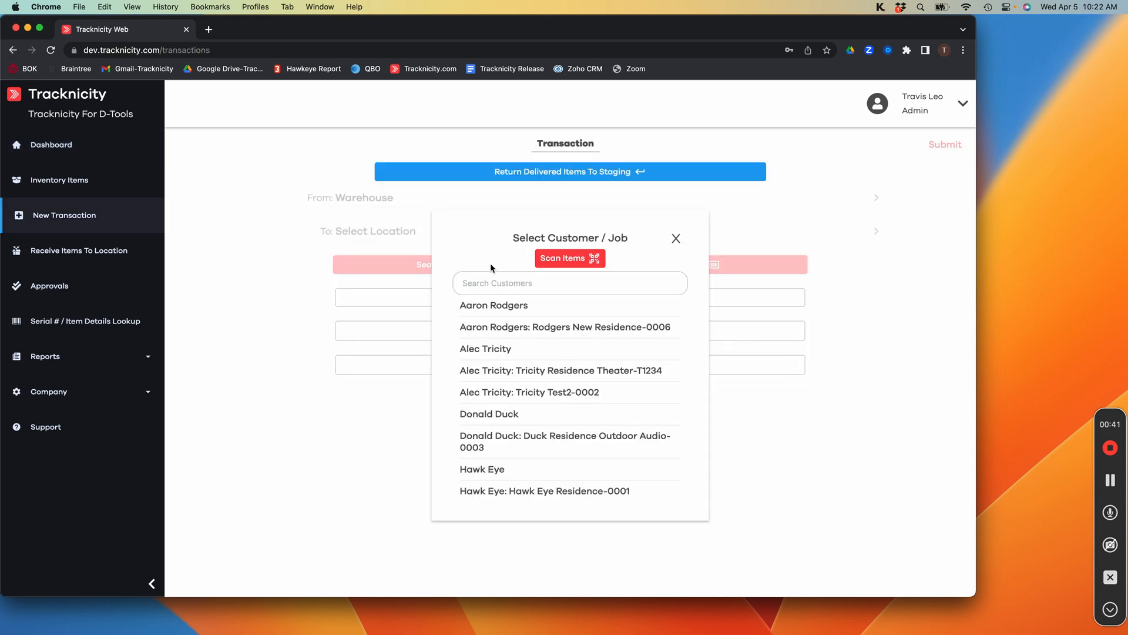
click(478, 332)
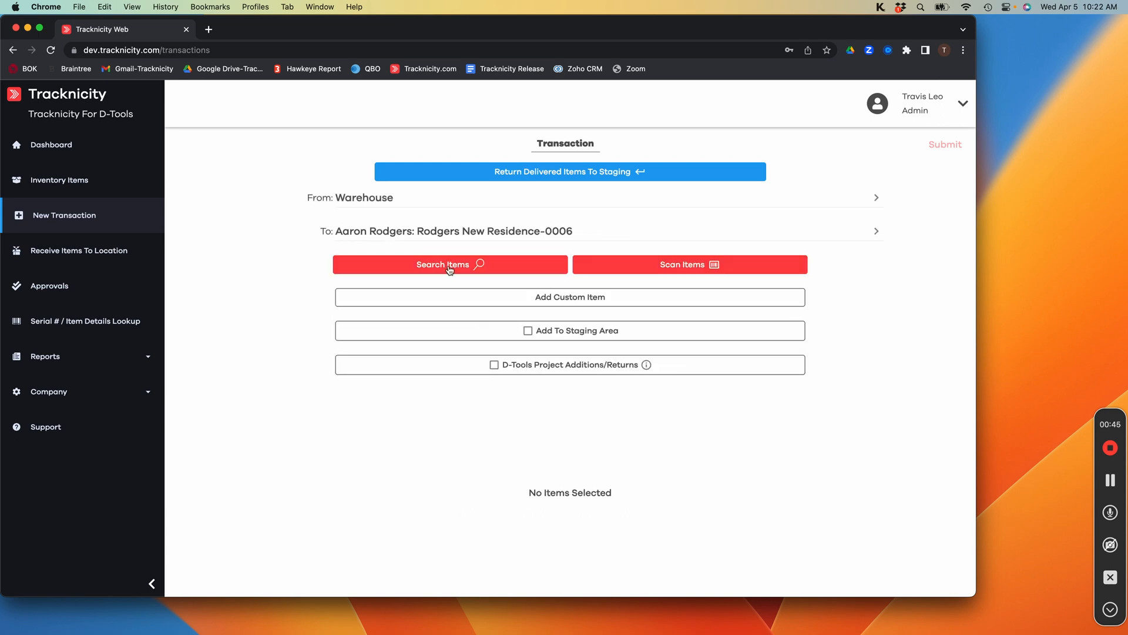
Add one Middle Atlantic UPS-2200R-HHIP to the transaction, mark it for the staging area, and submit the transaction.
click(450, 269)
scroll(470, 358, down, 10)
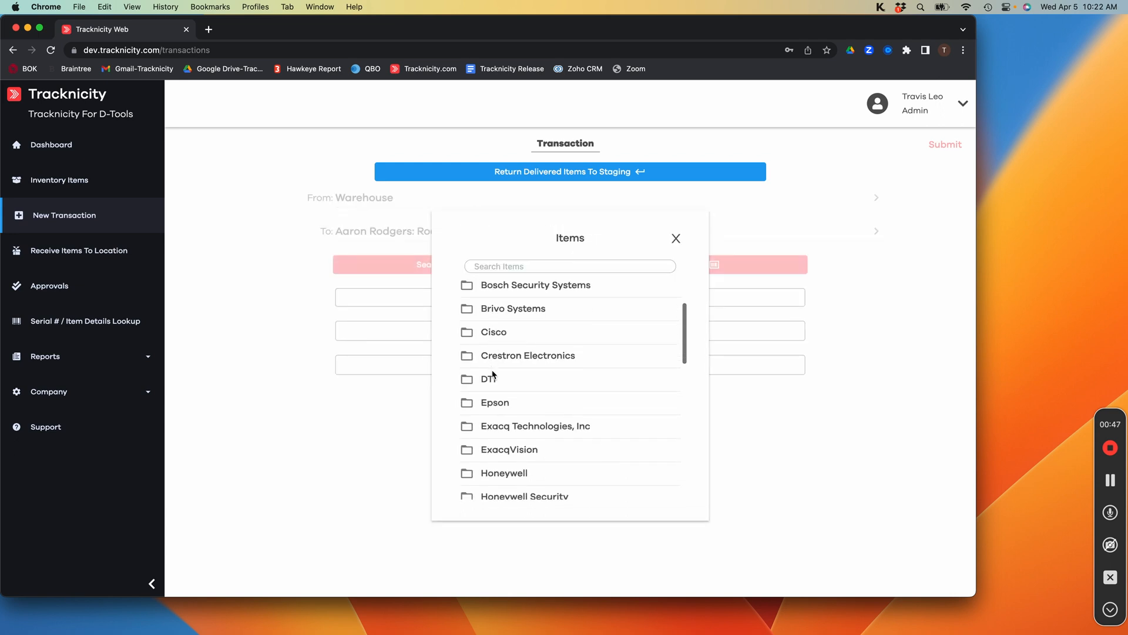
click(491, 401)
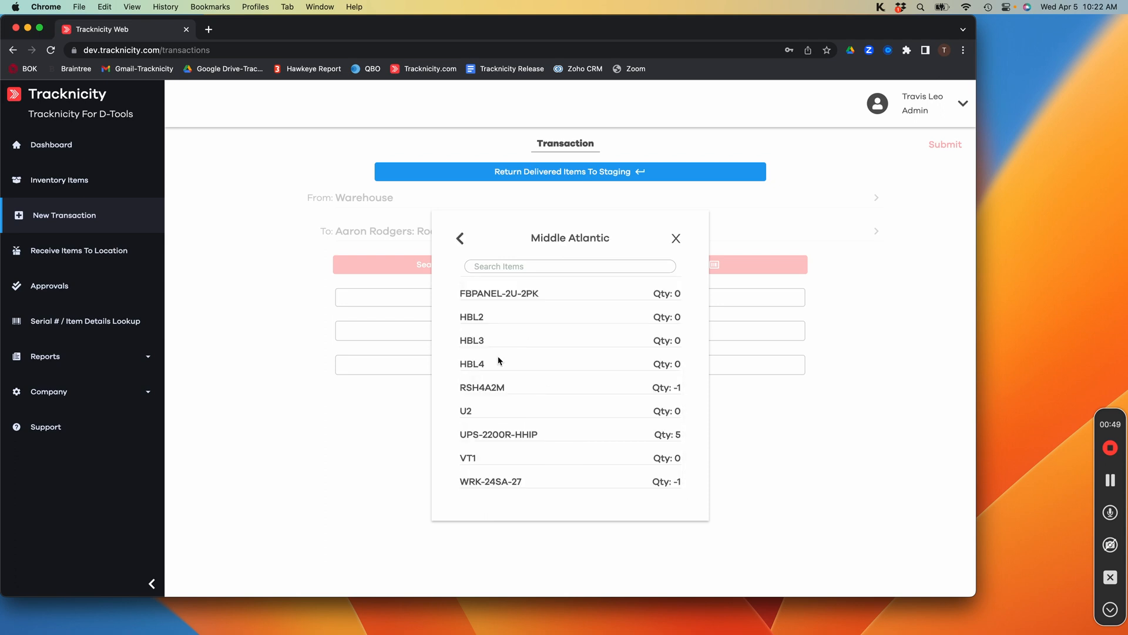
click(482, 434)
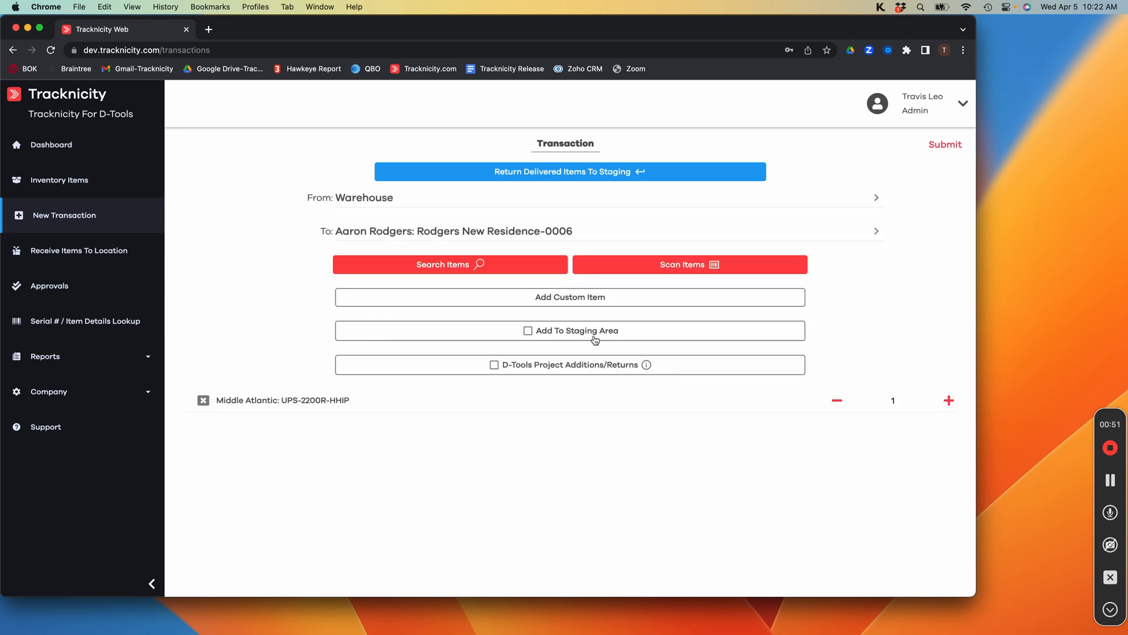
click(528, 331)
click(952, 147)
click(591, 115)
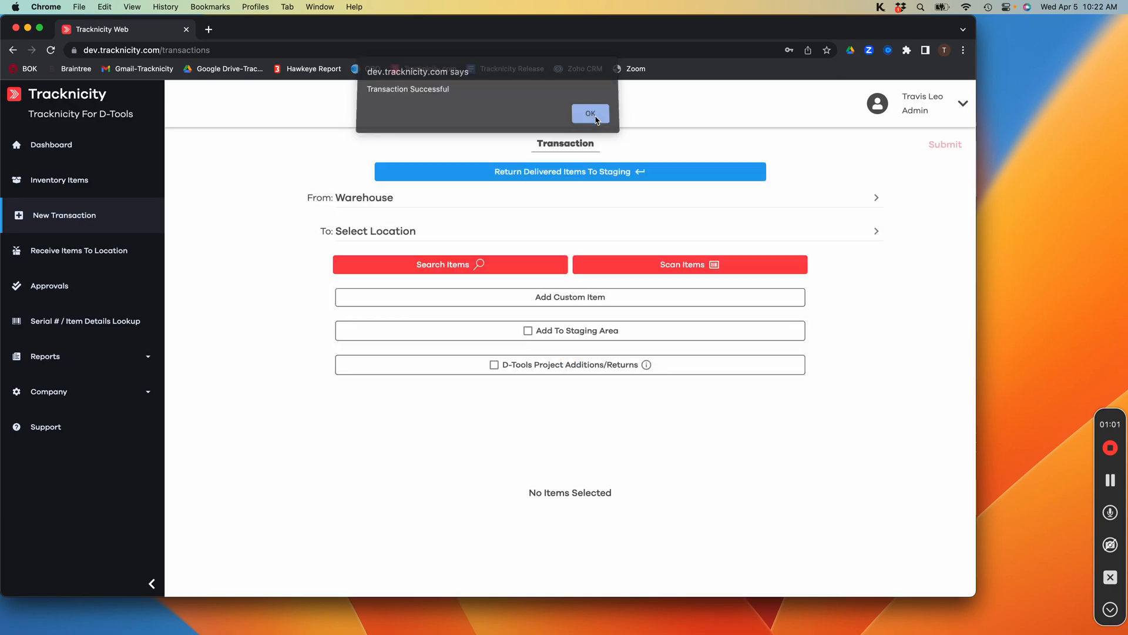
Switch to the D-Tools SI Project Editor, update the project with all pending Tracknicity integration updates, and save it.
key(ctrl+Up)
click(229, 63)
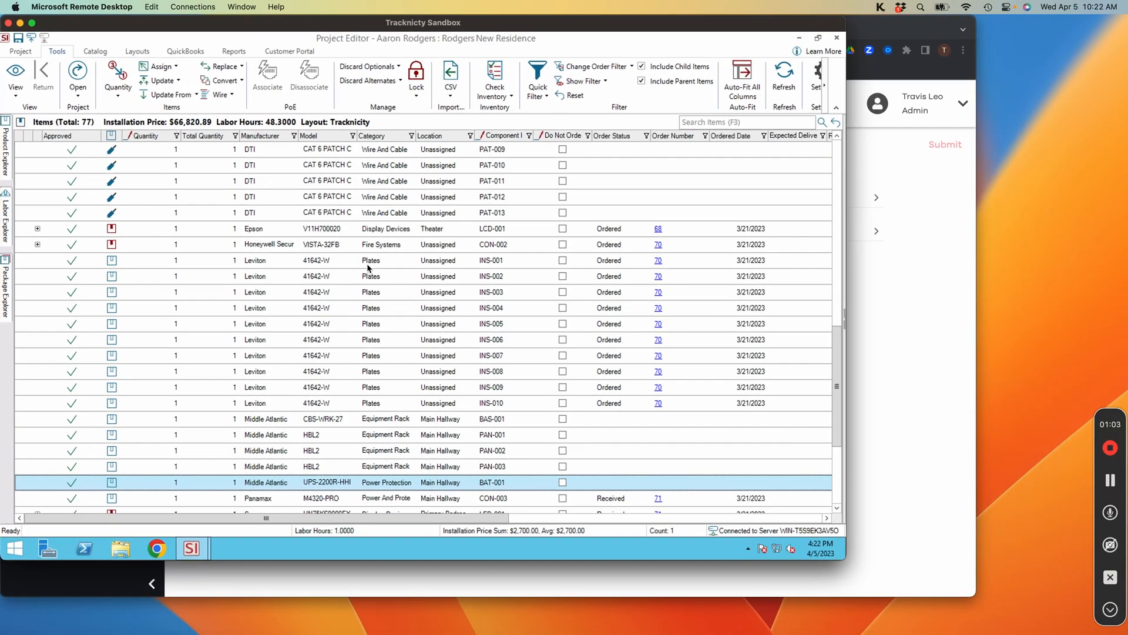
click(158, 97)
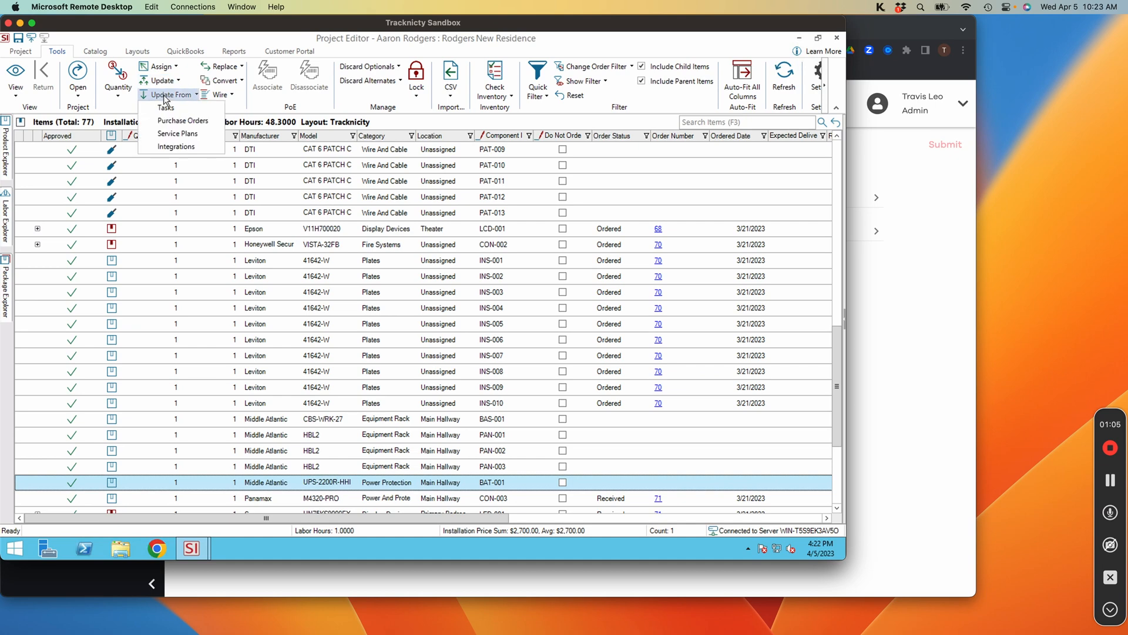
click(174, 147)
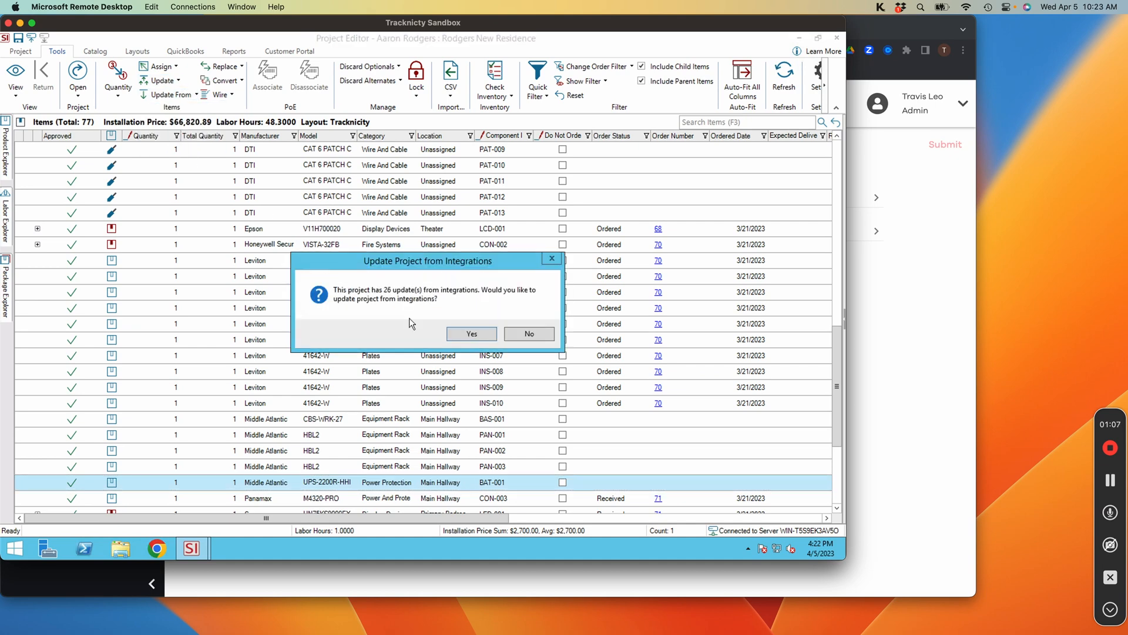
click(471, 337)
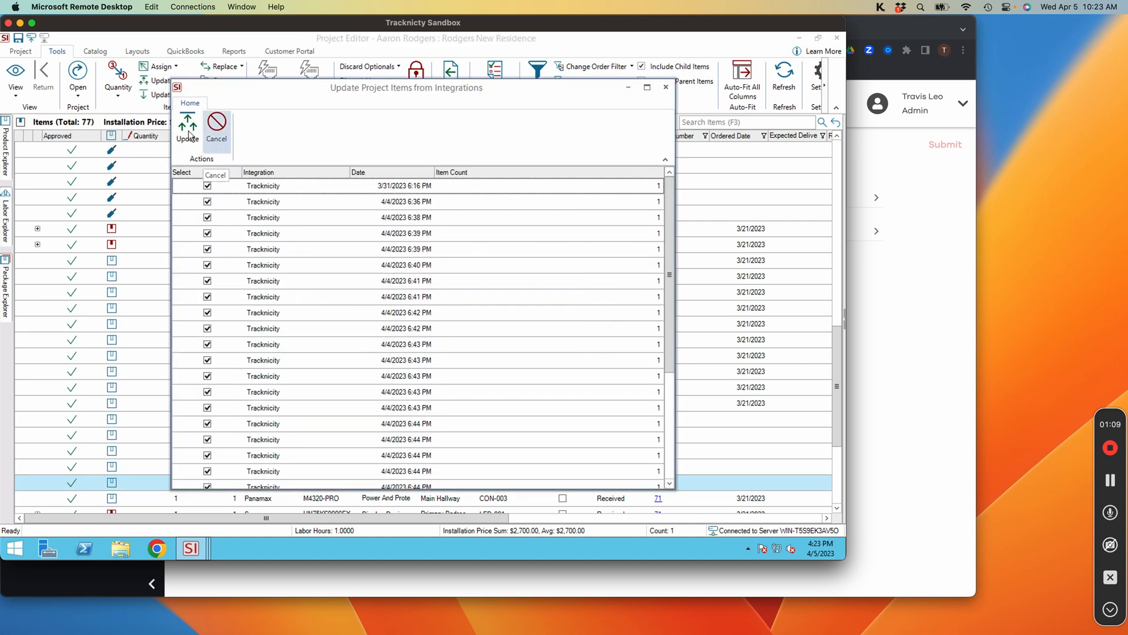
click(192, 130)
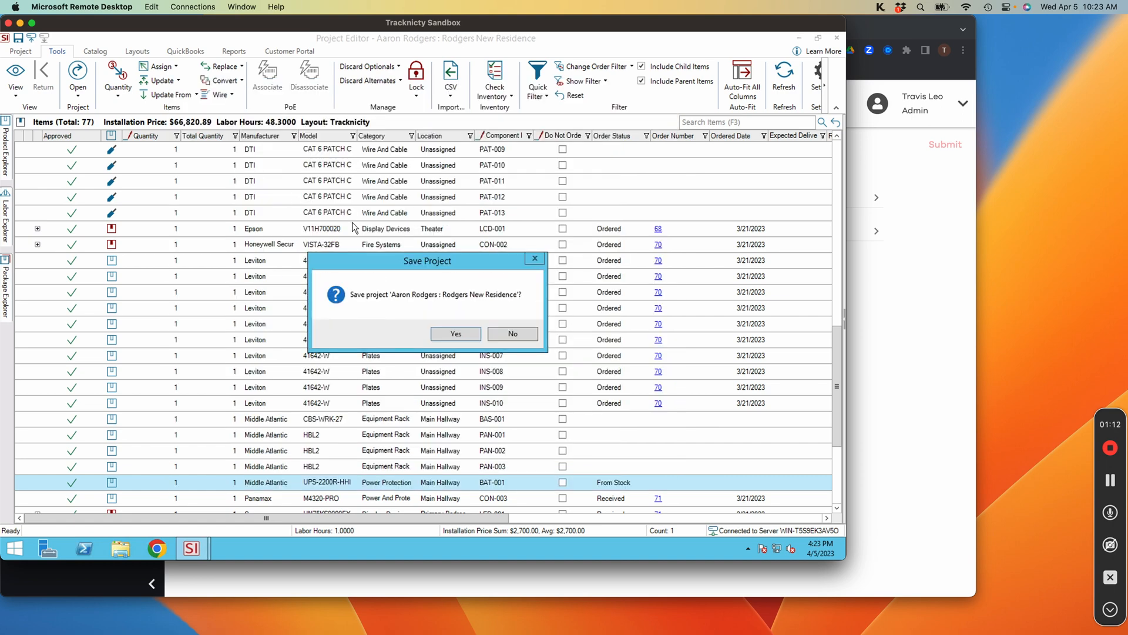
click(463, 336)
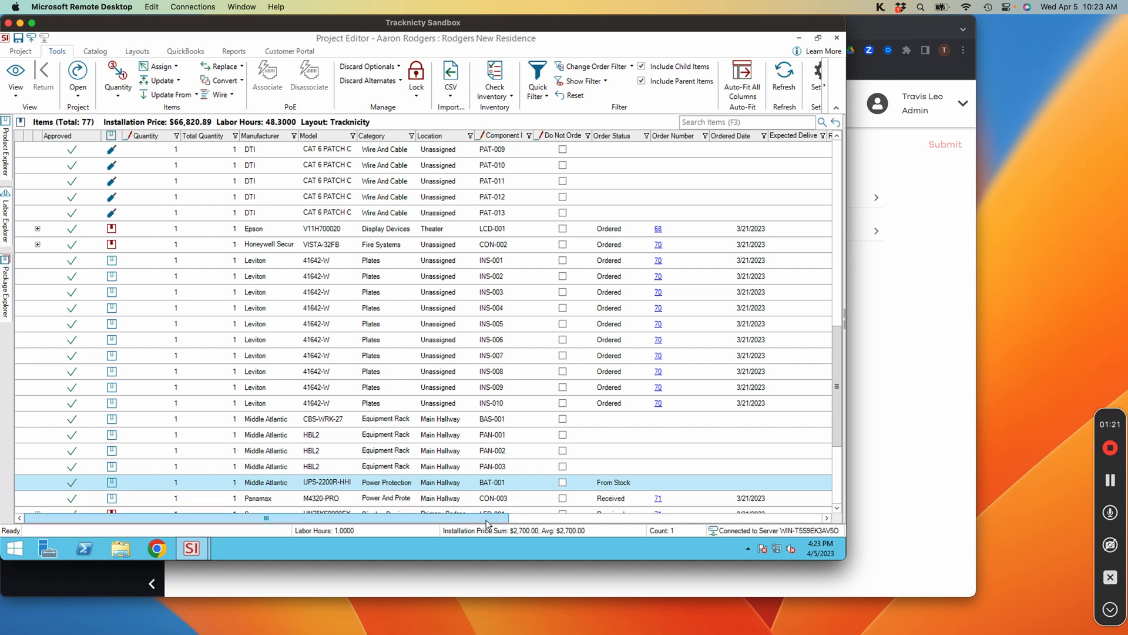
drag(486, 520, 701, 534)
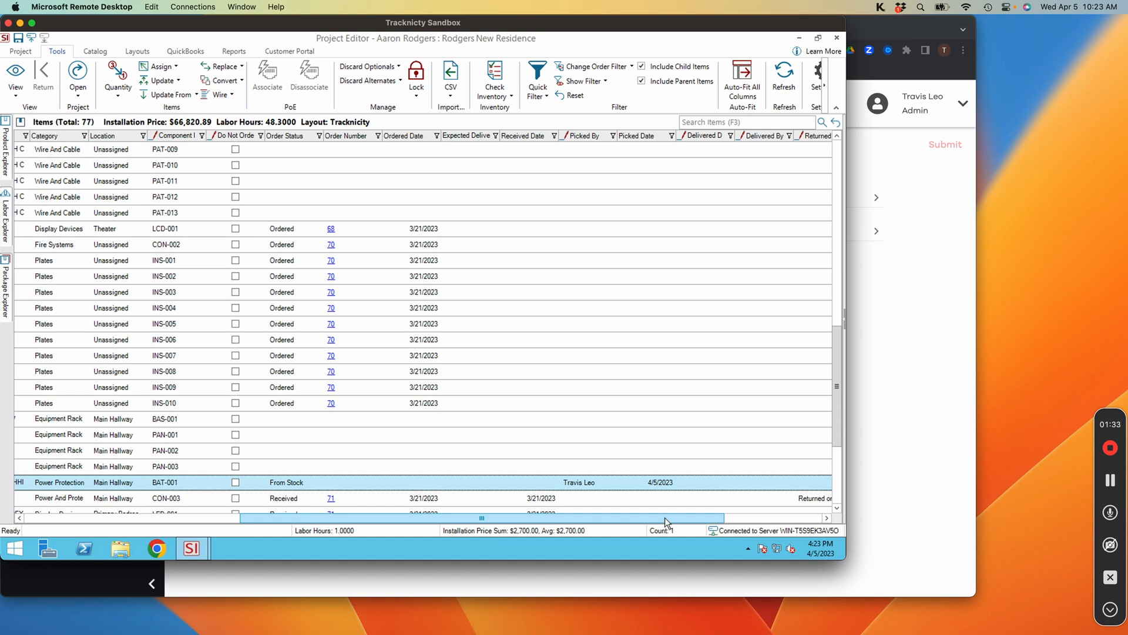
drag(665, 517, 763, 525)
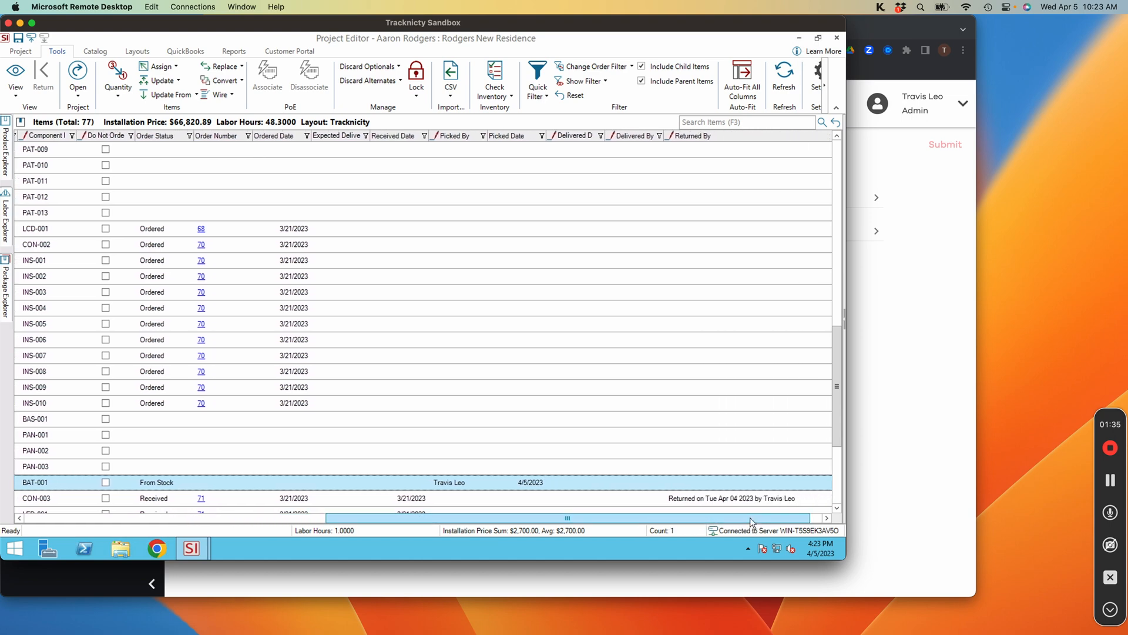
Switch to Tracknicity Web and submit delivery of the staged Middle Atlantic UPS-2200R-HHIP from the Staging Area for Rodgers New Residence.
click(888, 391)
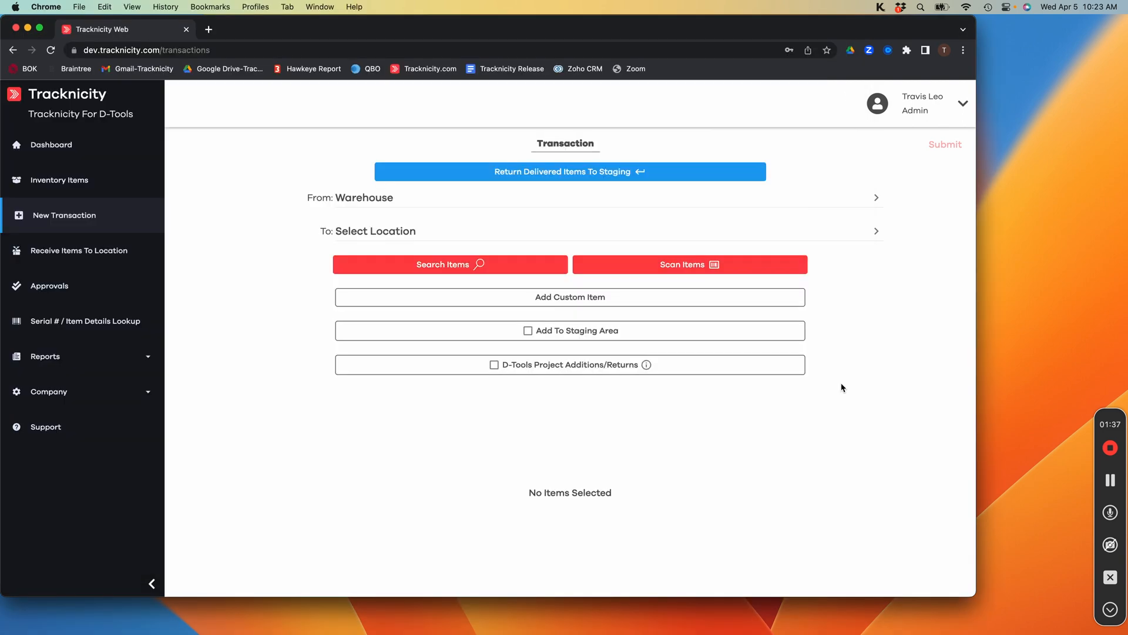
click(362, 198)
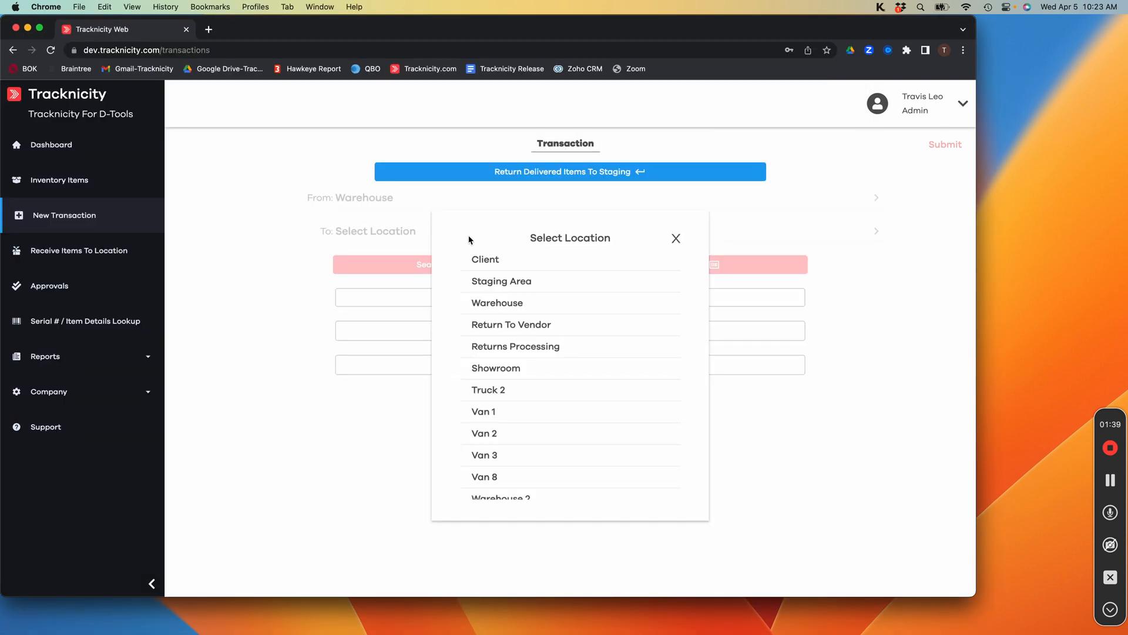
click(493, 285)
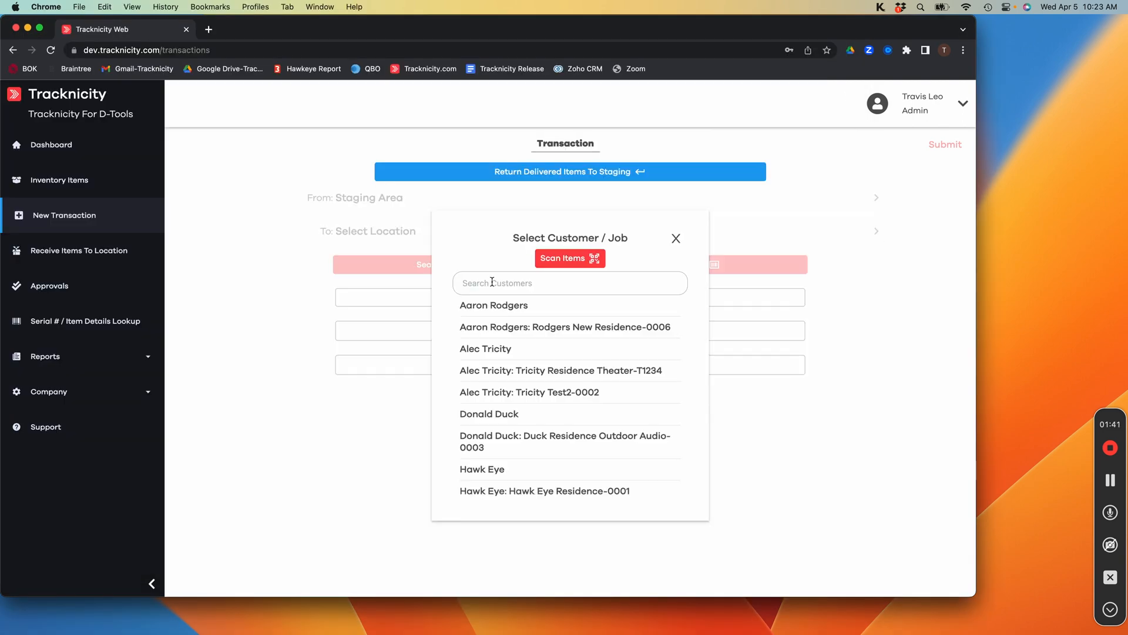
click(489, 325)
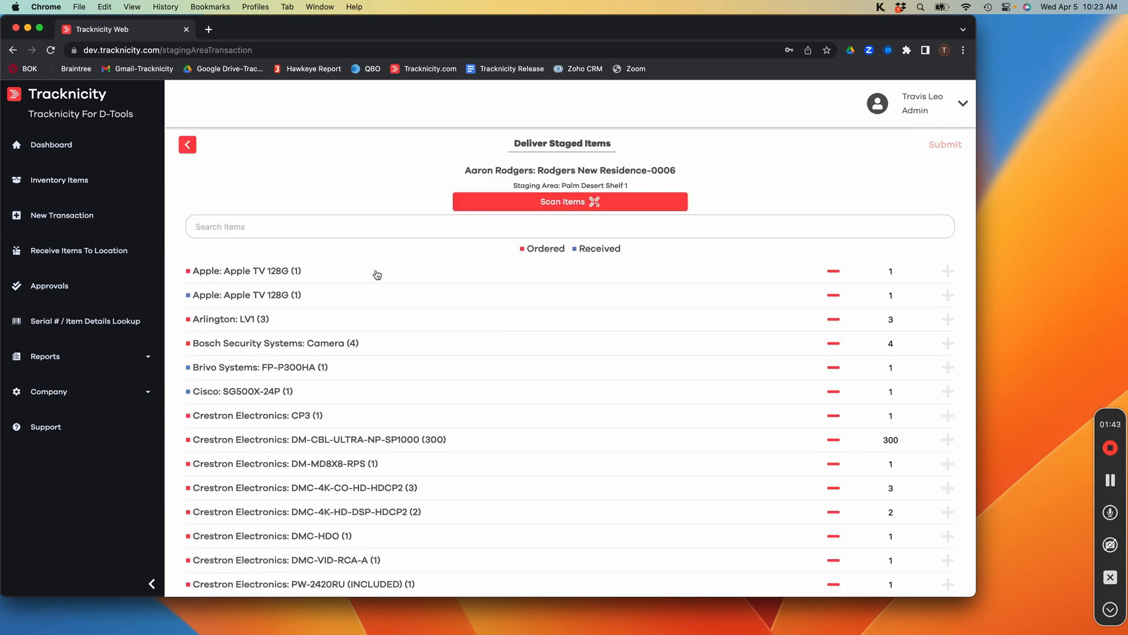
scroll(414, 306, down, 5)
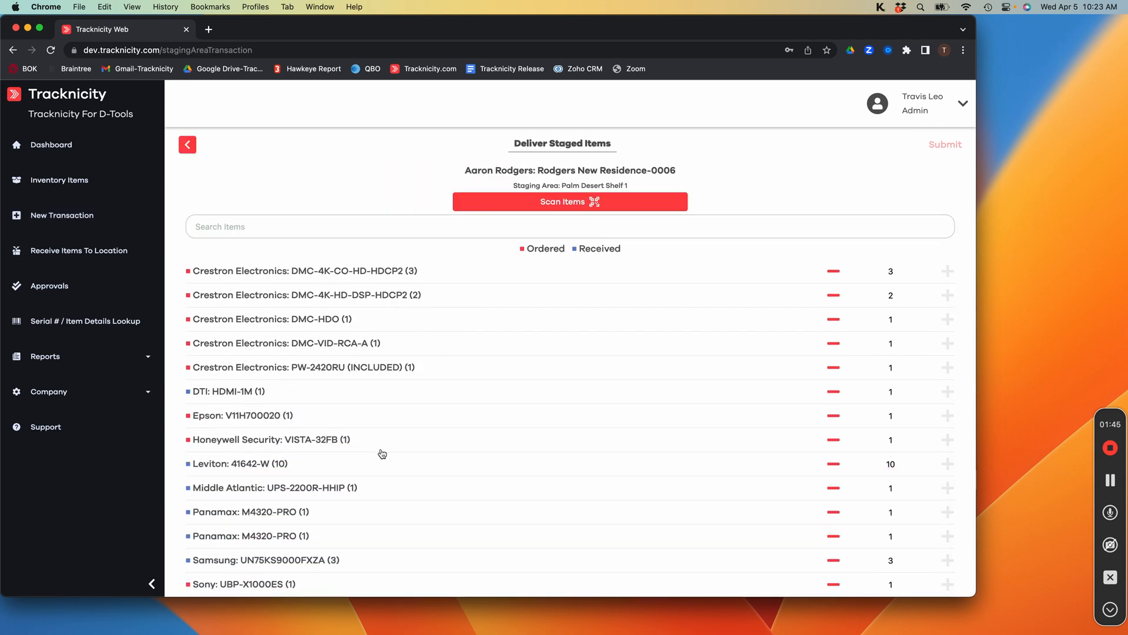
click(416, 491)
click(943, 148)
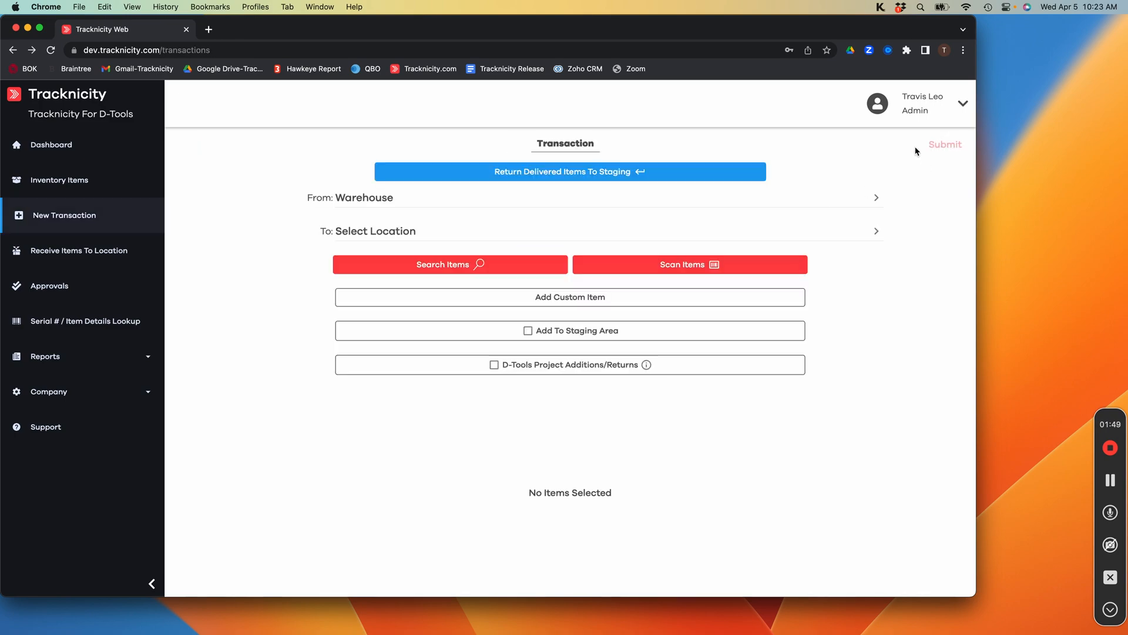
Return to the D-Tools SI Project Editor, pull the UPS delivery update from integrations, save the project, and review the item's tracking columns.
key(ctrl+Up)
click(442, 263)
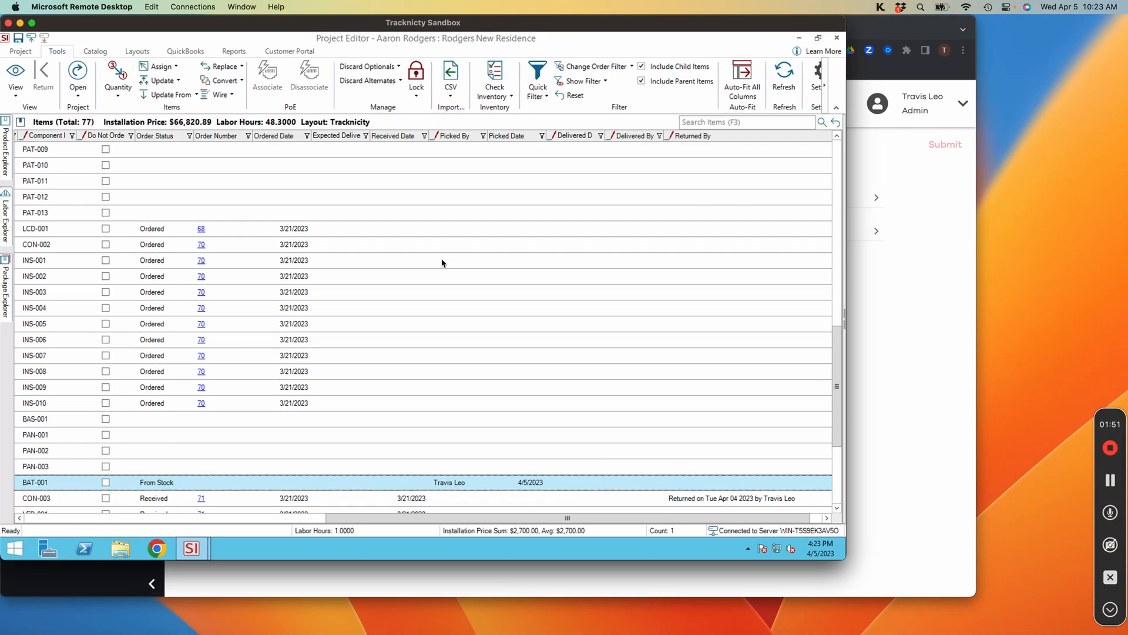
click(178, 96)
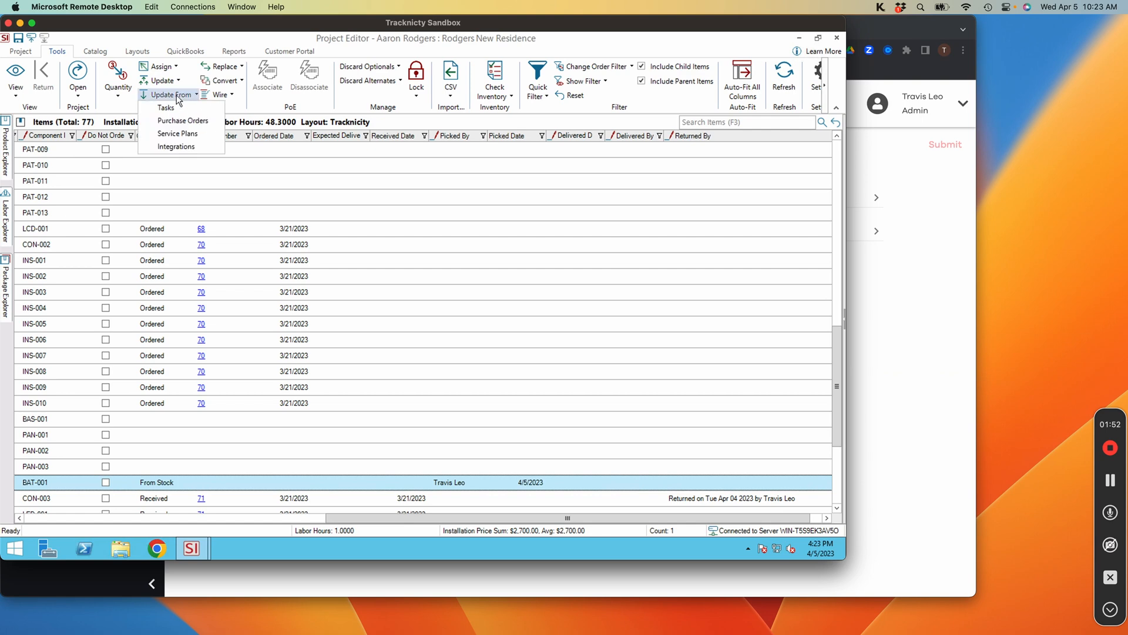
click(175, 148)
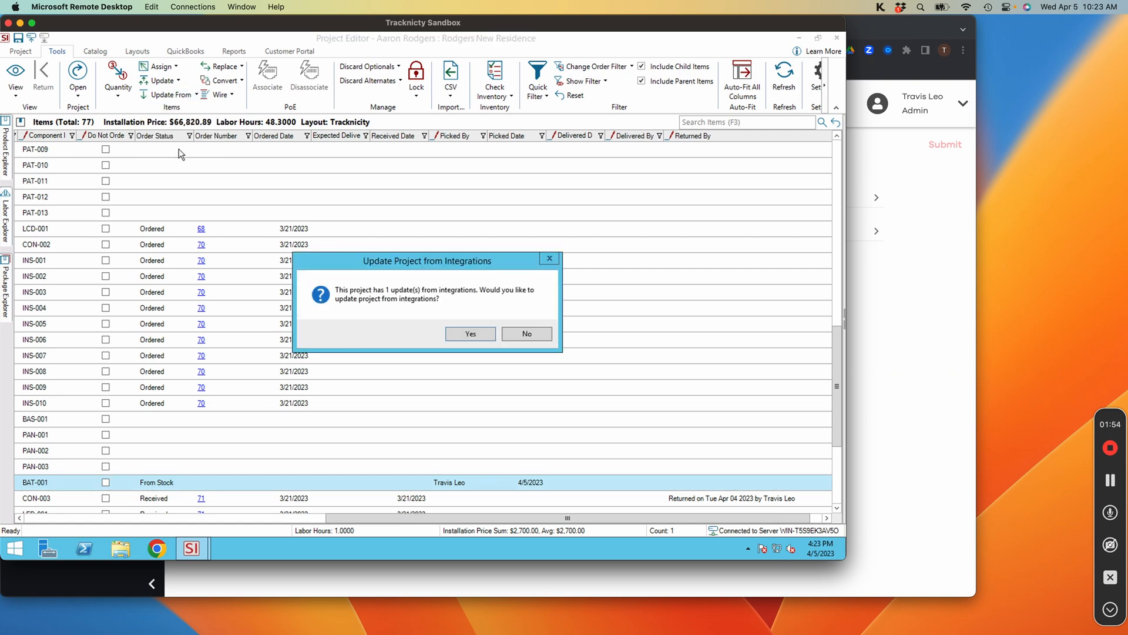
click(473, 336)
click(178, 116)
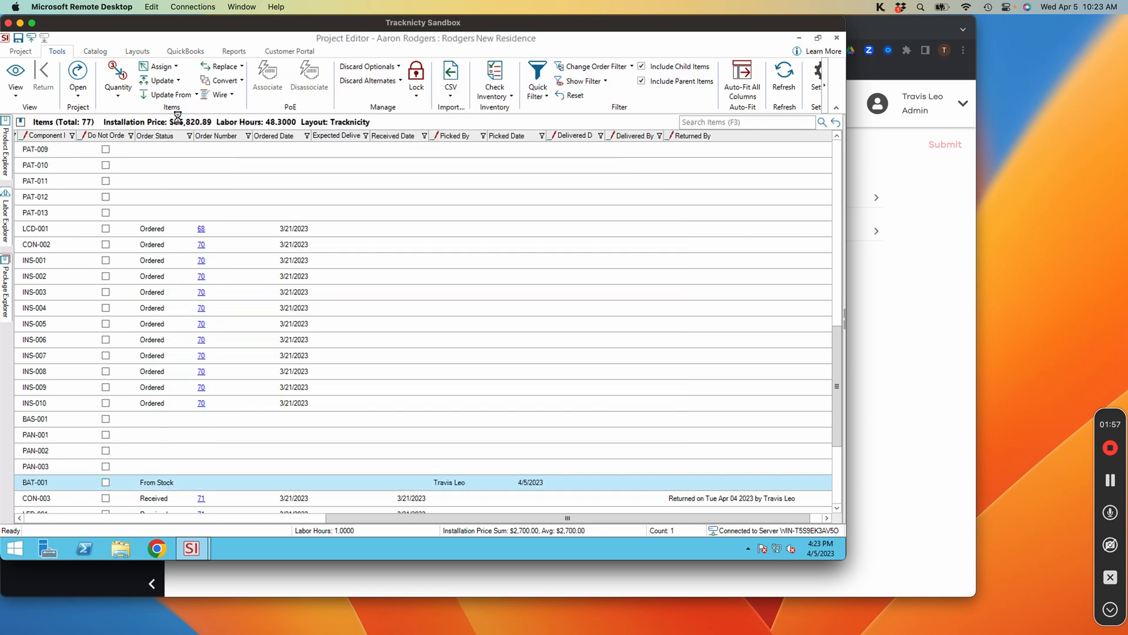
click(443, 332)
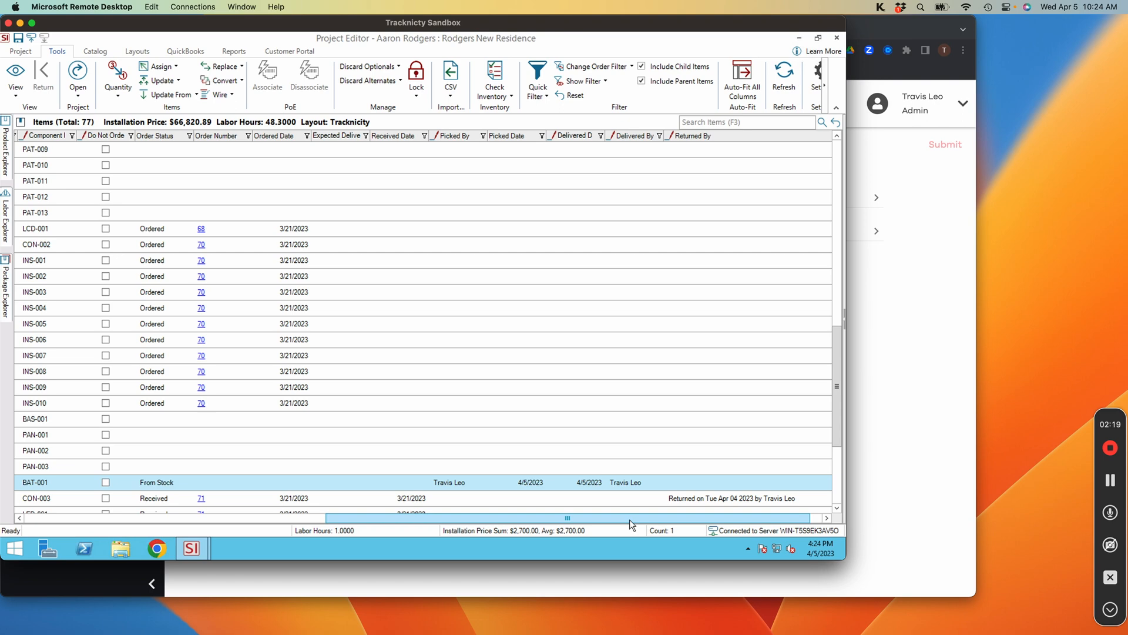
drag(632, 523, 317, 517)
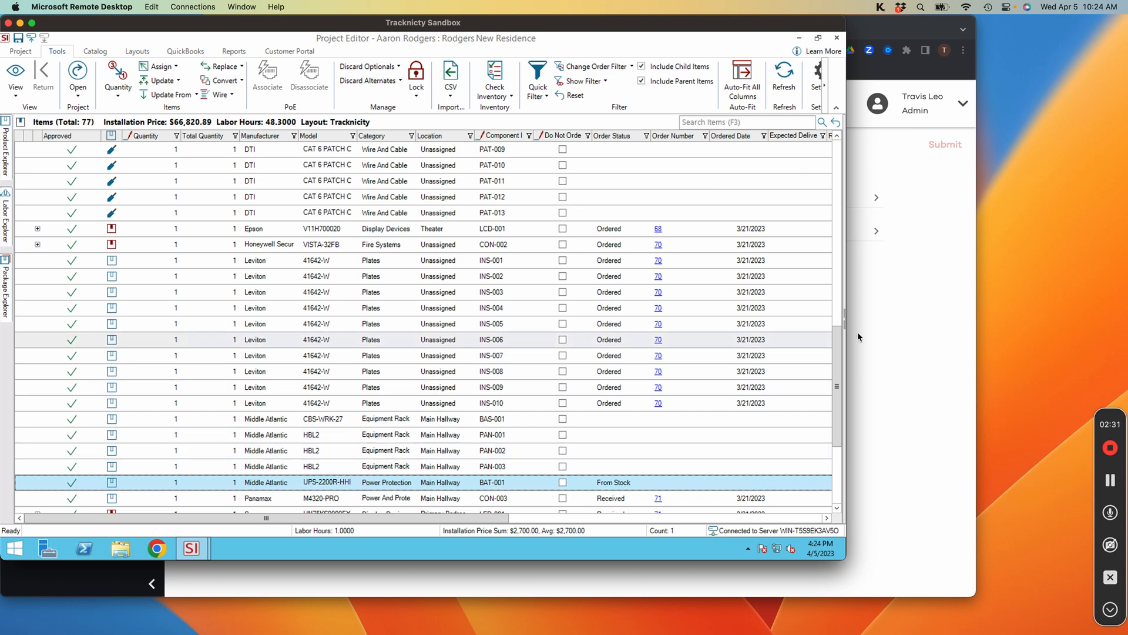
Switch to Tracknicity Web and view the item scanning prompt of the new transaction.
click(884, 329)
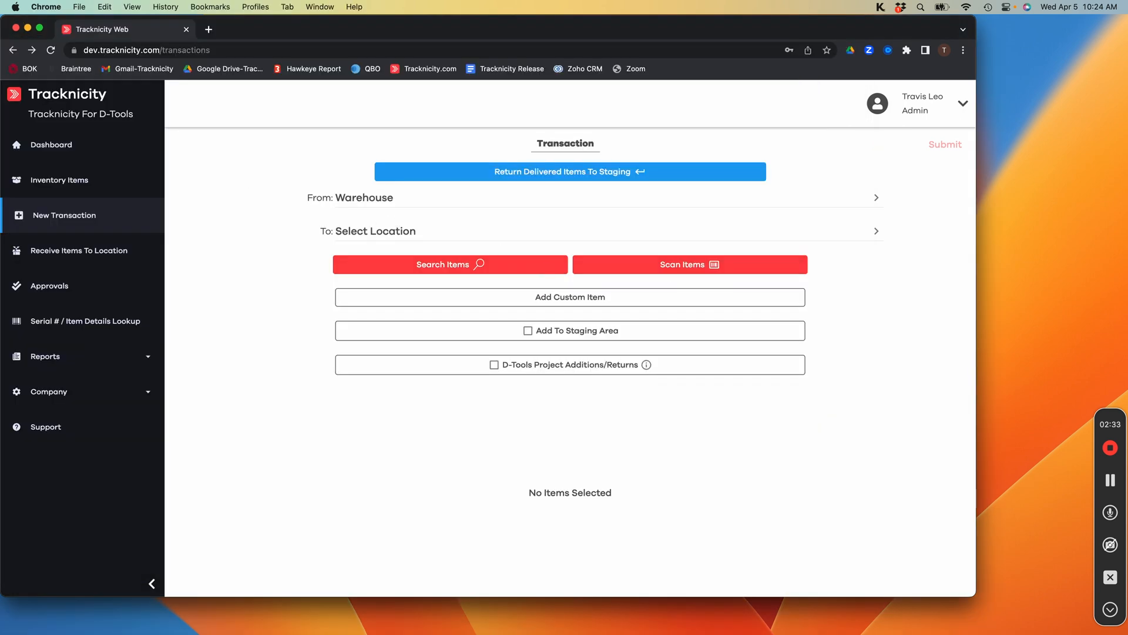
click(691, 268)
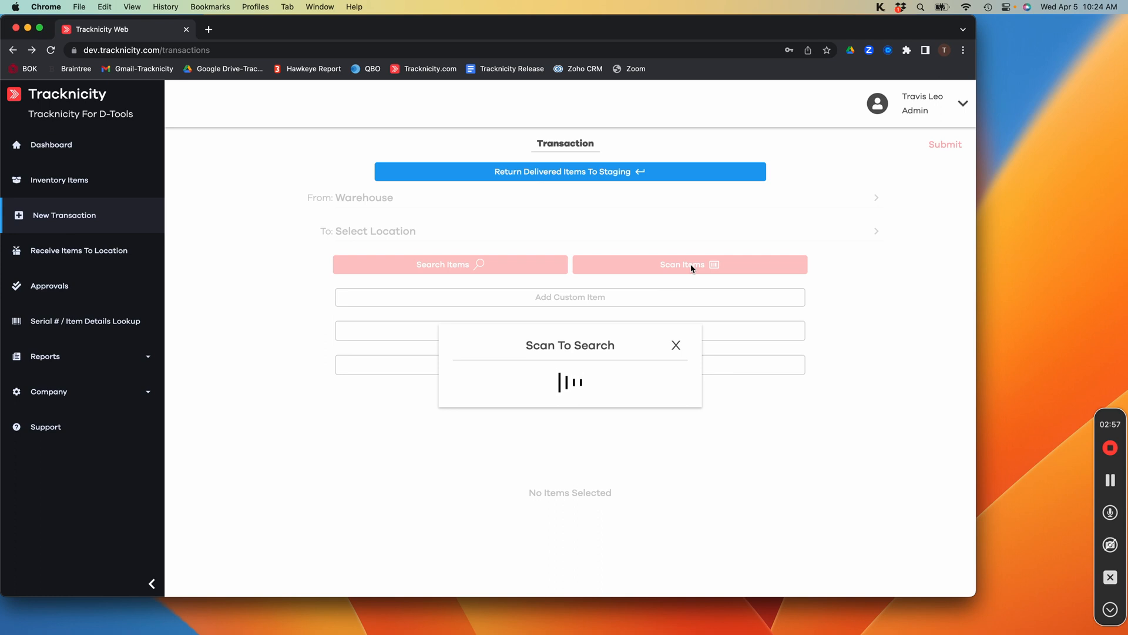
click(675, 348)
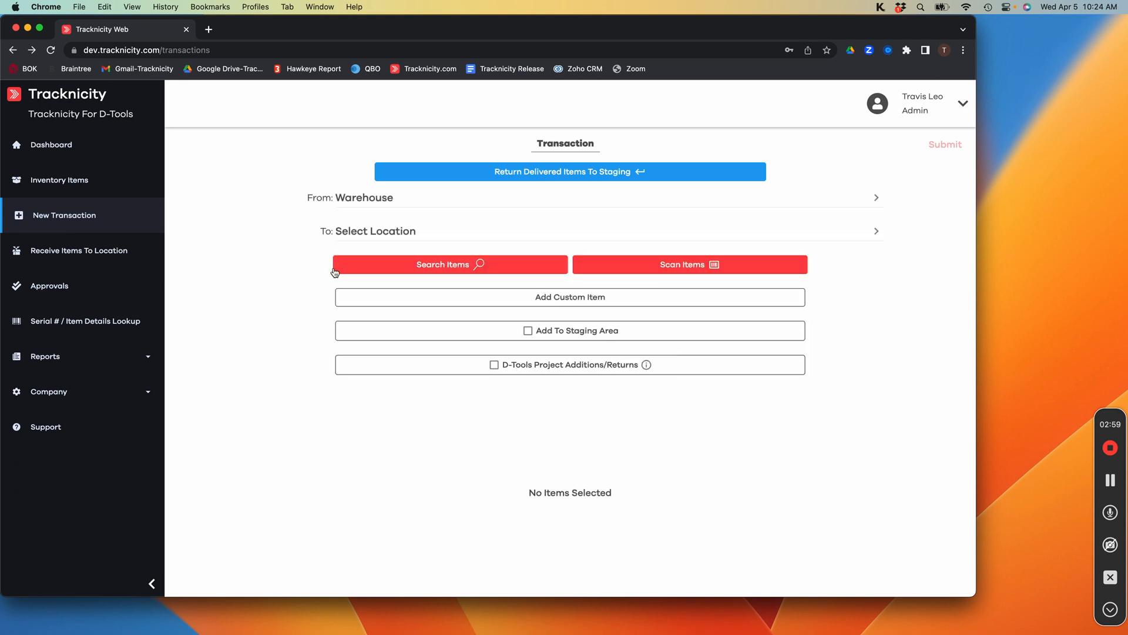
Look up Arlington LV2 in the inventory and open its item settings to examine the UPC assignment.
click(81, 185)
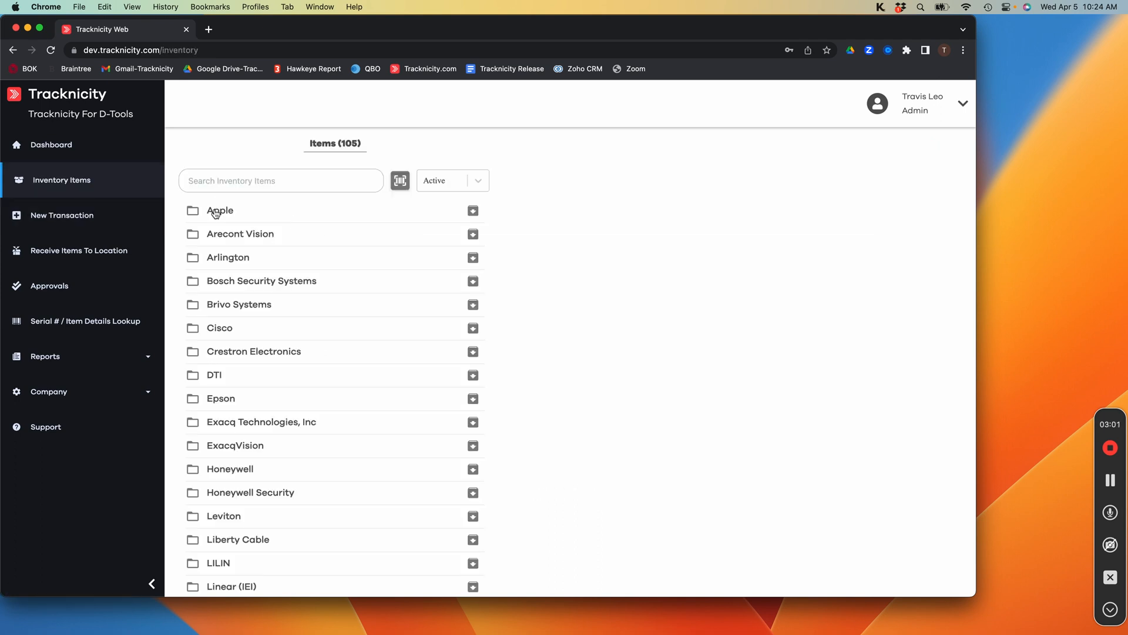
click(219, 257)
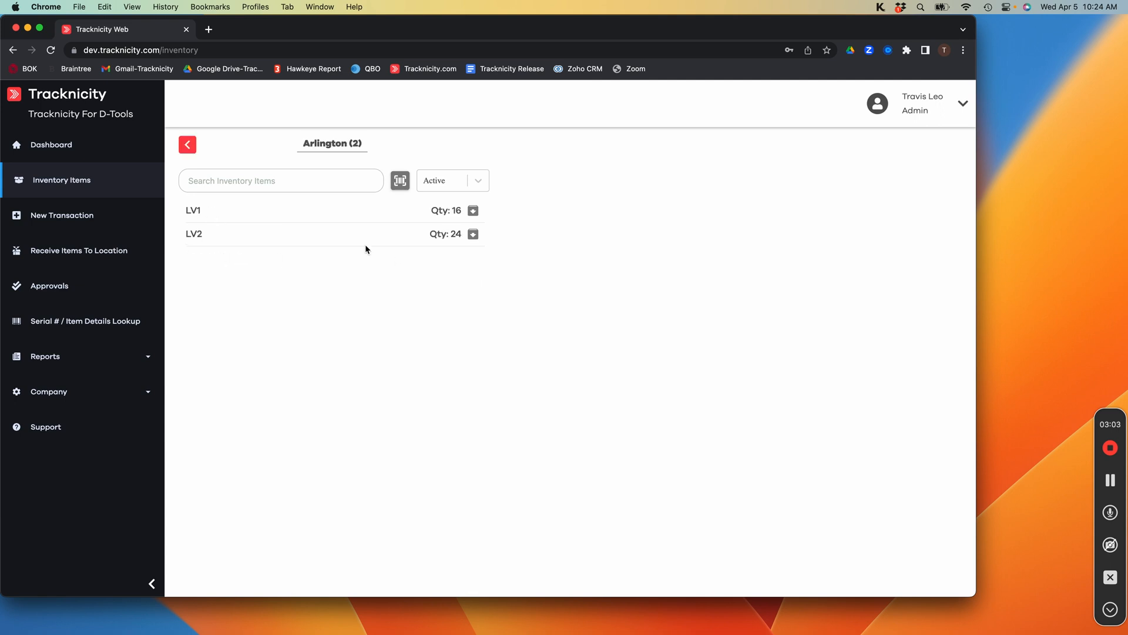
click(339, 238)
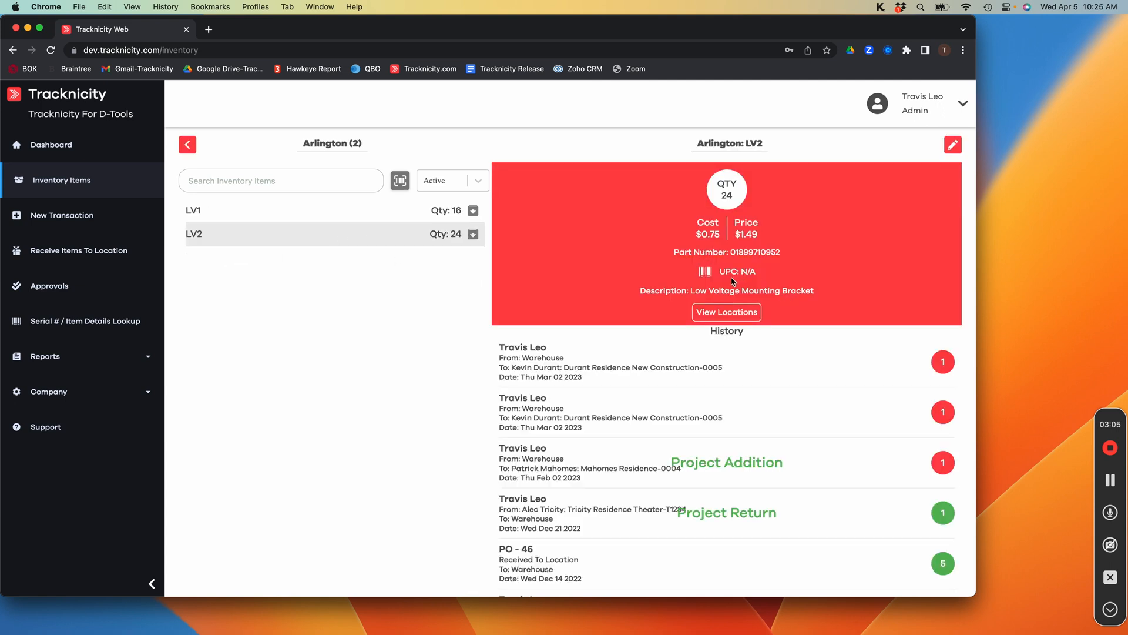
click(953, 145)
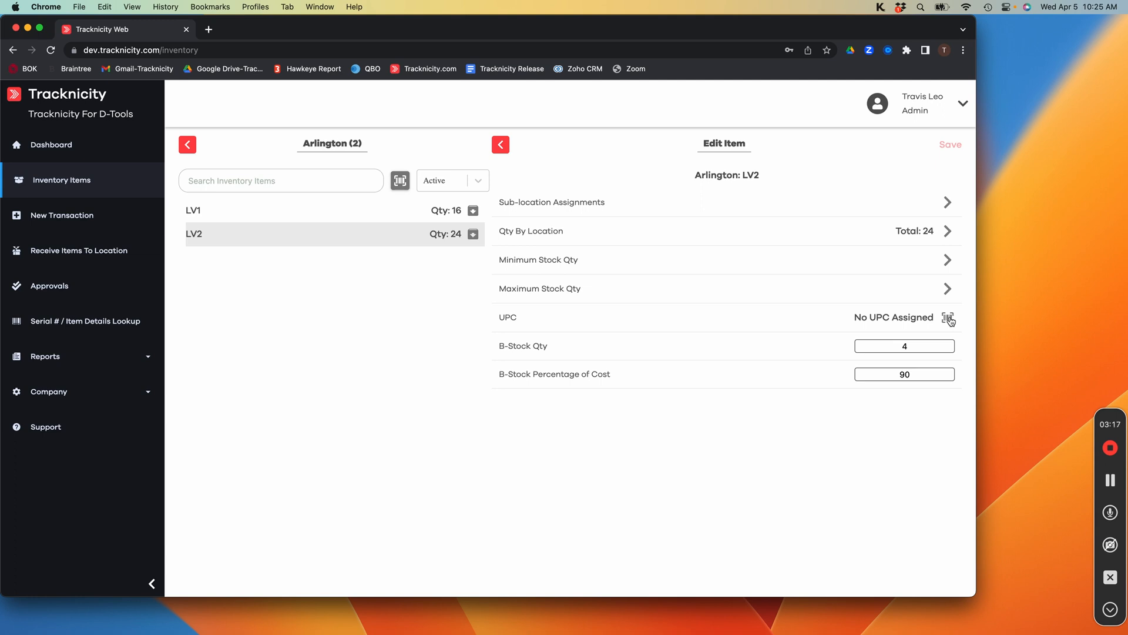
View the project tracking report for Rodgers New Residence and preview the Panamax M4320-PRO item label without printing it.
click(71, 147)
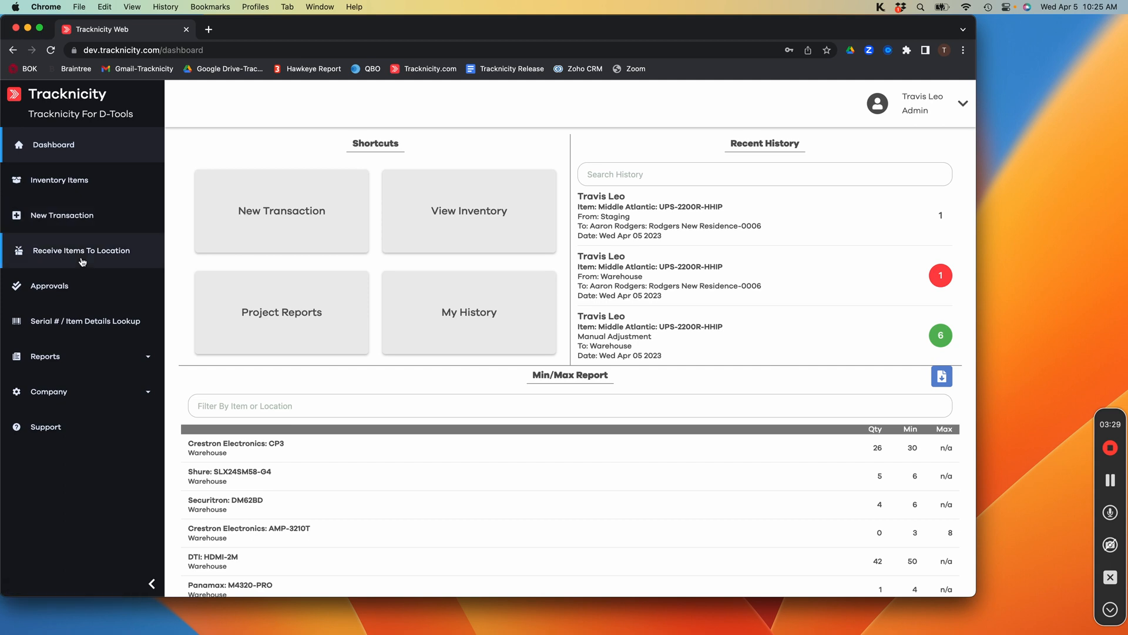
click(50, 357)
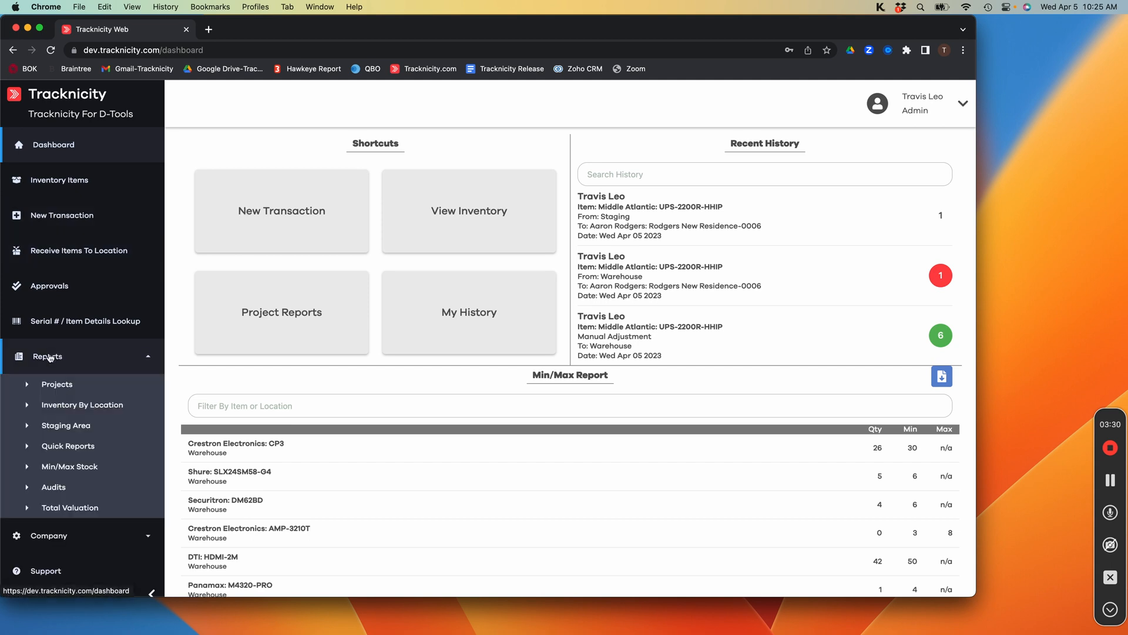
click(59, 384)
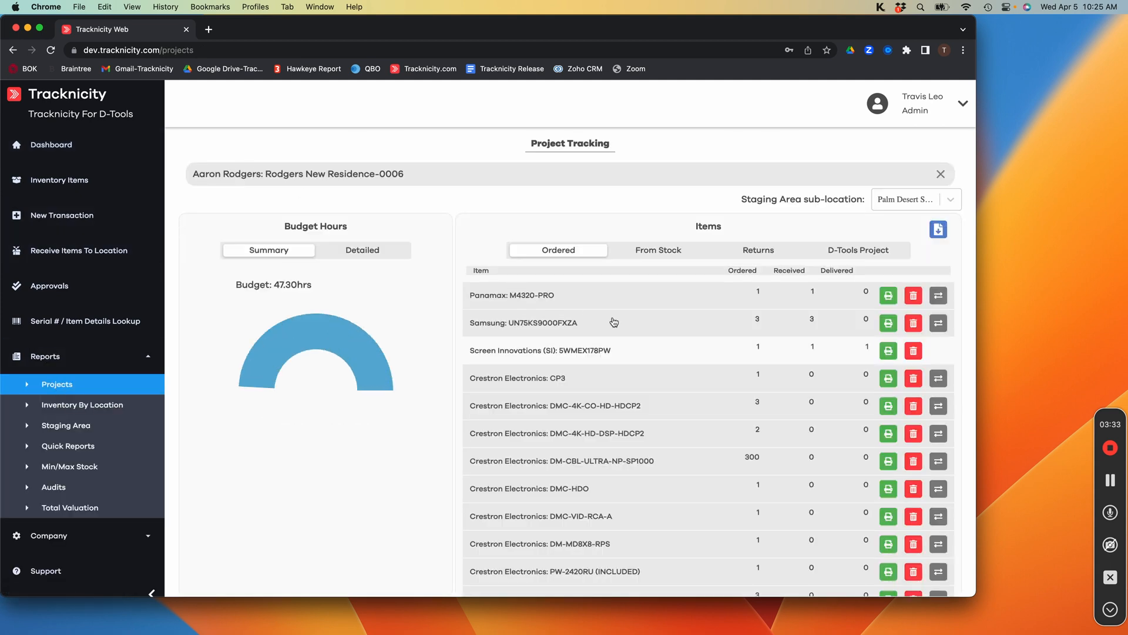
scroll(614, 321, up, 1)
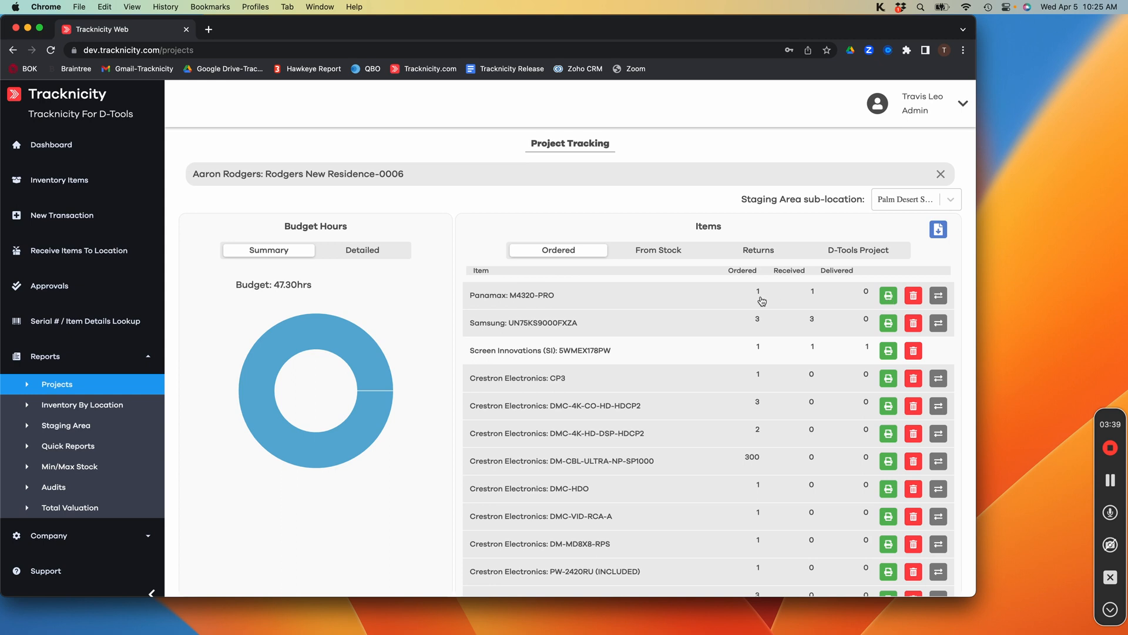
click(891, 297)
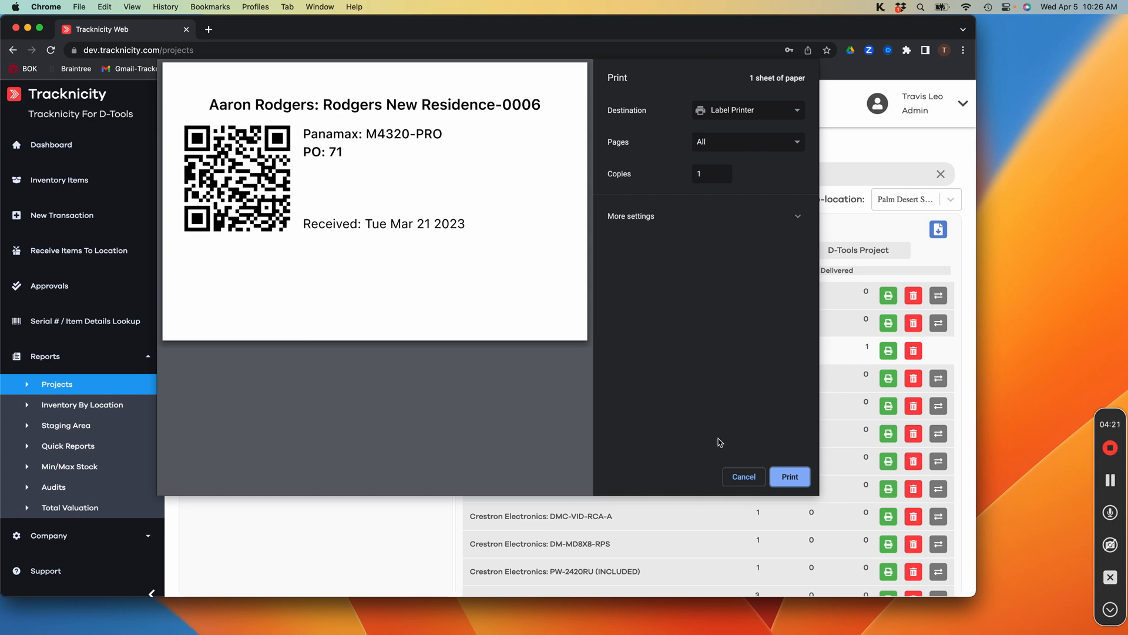
click(744, 477)
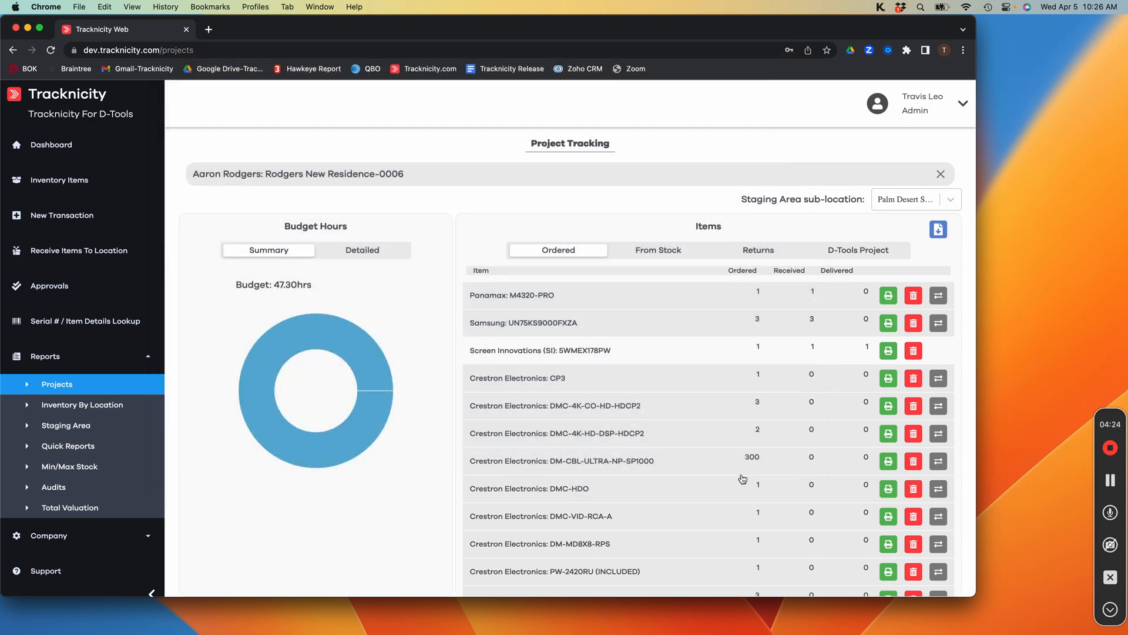
Return one undelivered Panamax M4320-PRO from the Rodgers New Residence project to the Warehouse stock.
click(939, 297)
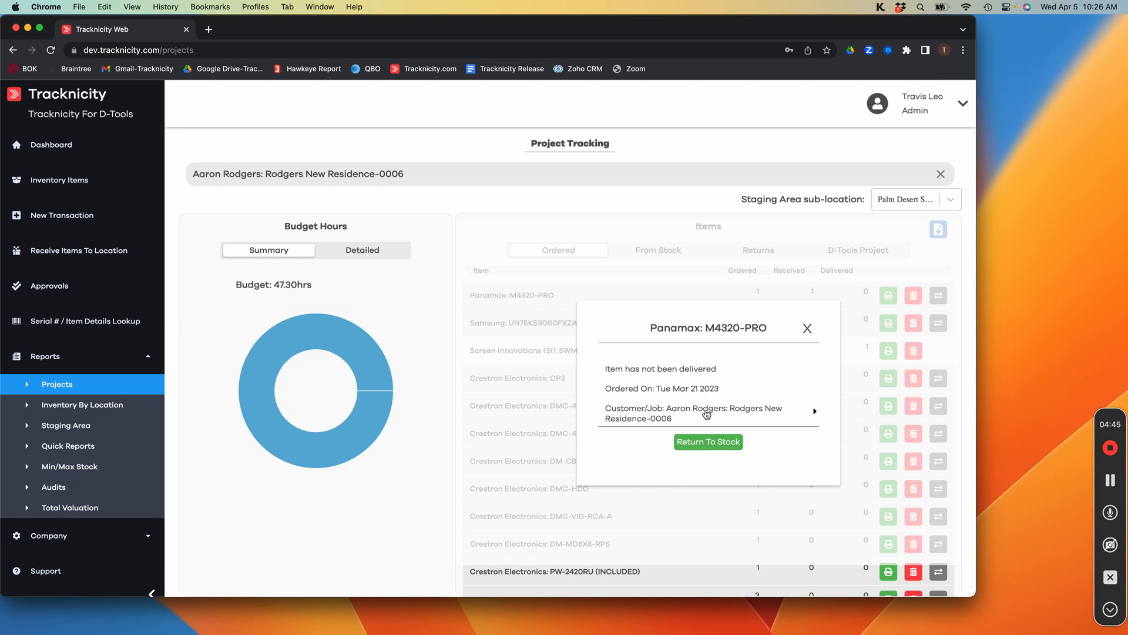
click(708, 446)
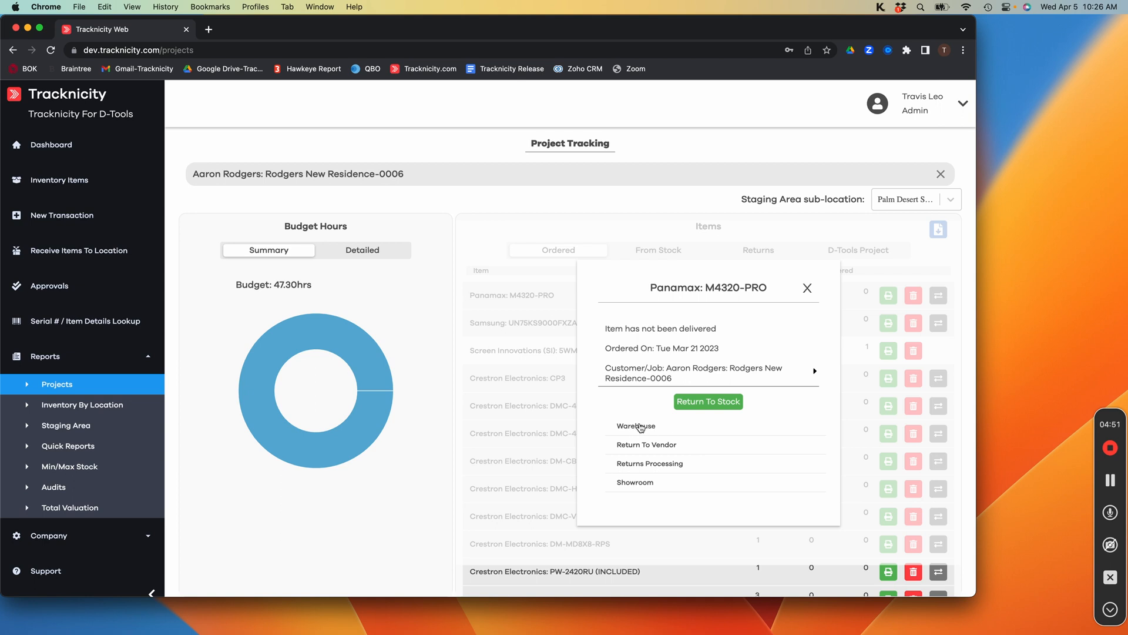
click(634, 428)
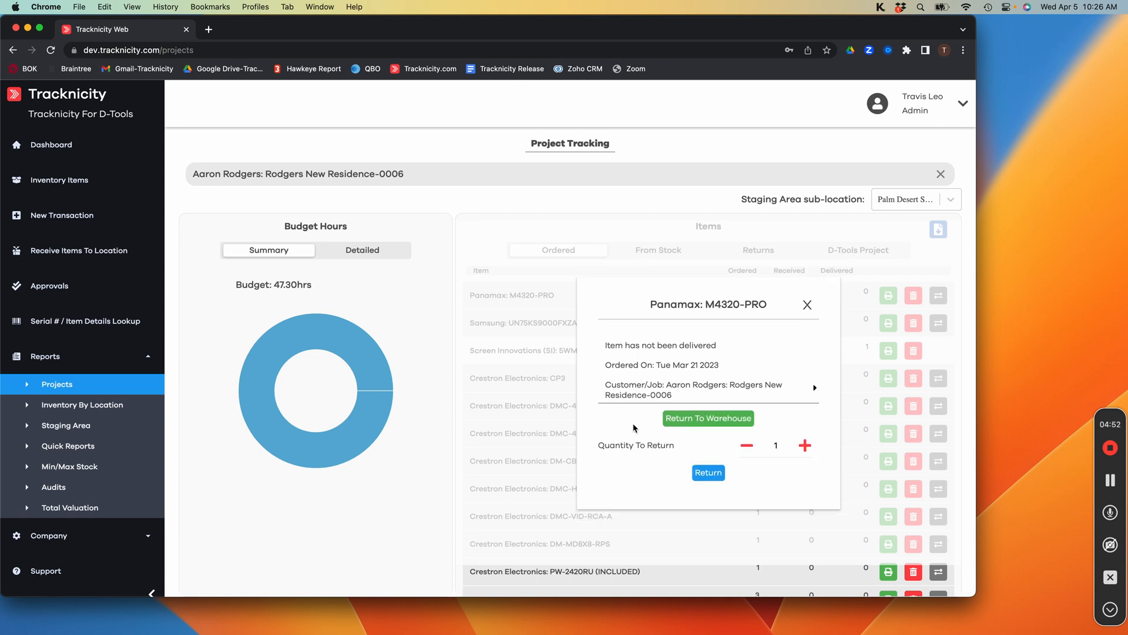
click(717, 474)
click(572, 118)
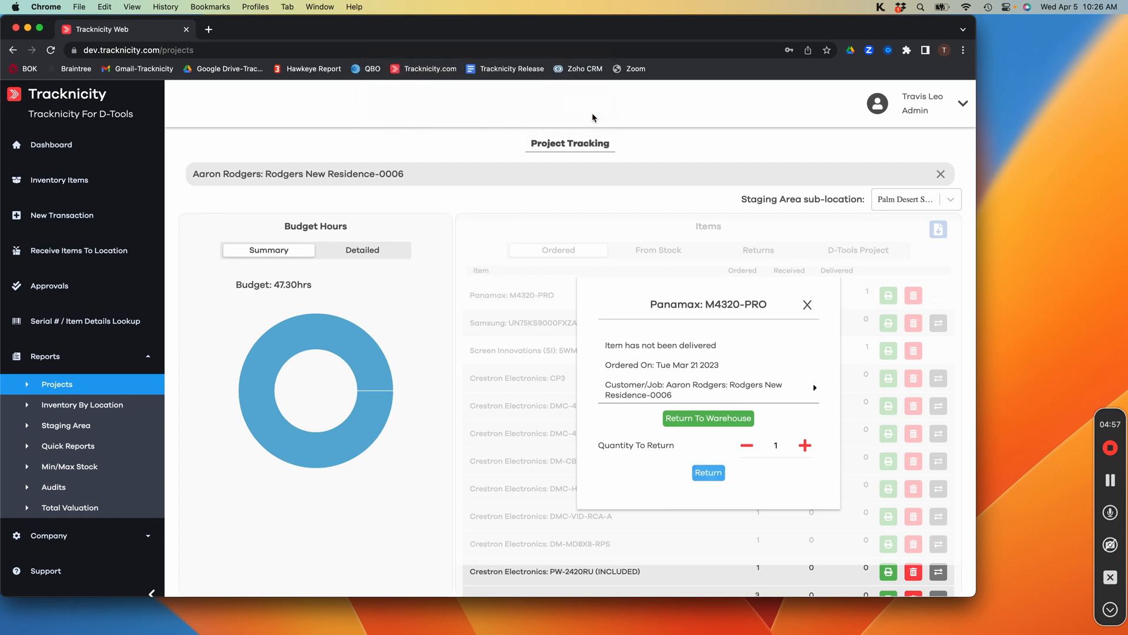
click(808, 306)
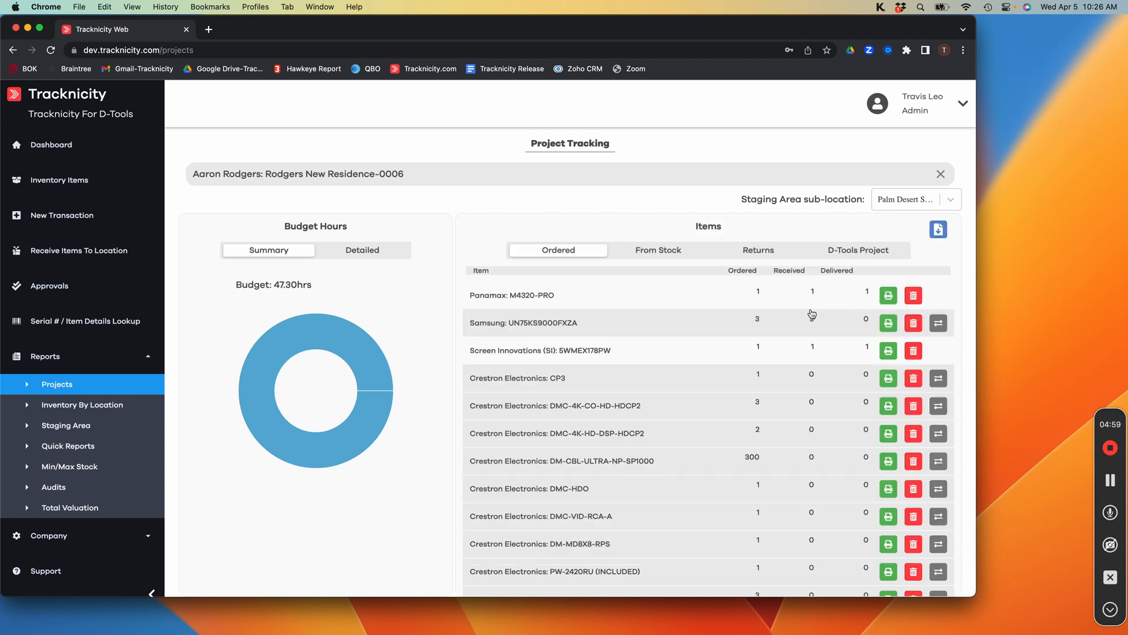
Reassign the undelivered Samsung UN75KS9000FXZA order from Rodgers New Residence to the Mahomes Residence job and save it.
click(939, 327)
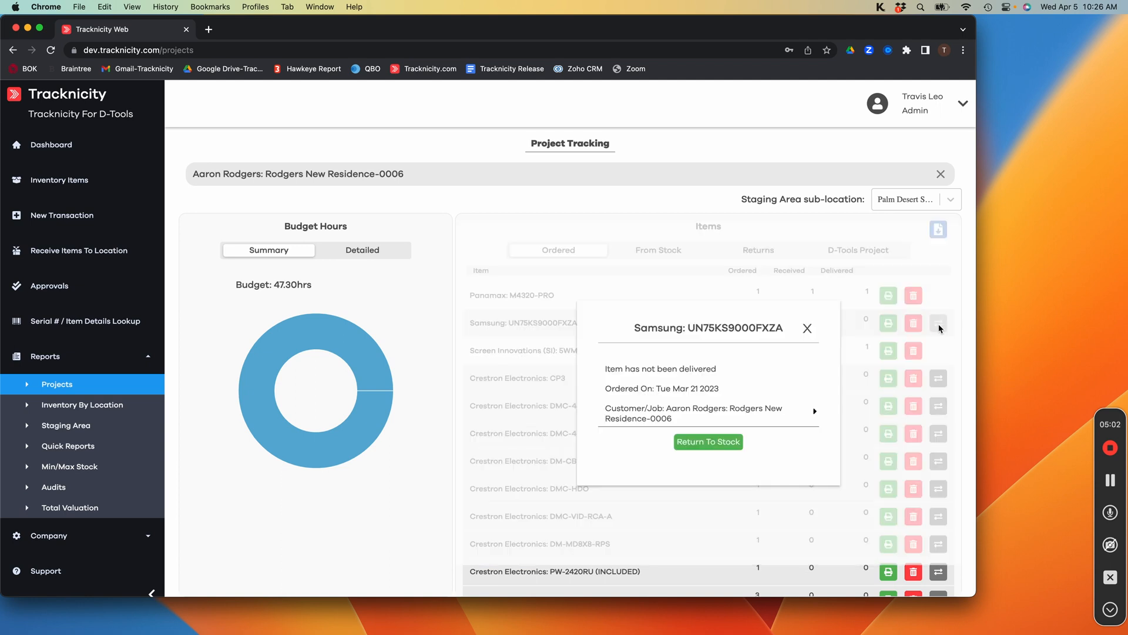
click(816, 414)
click(703, 443)
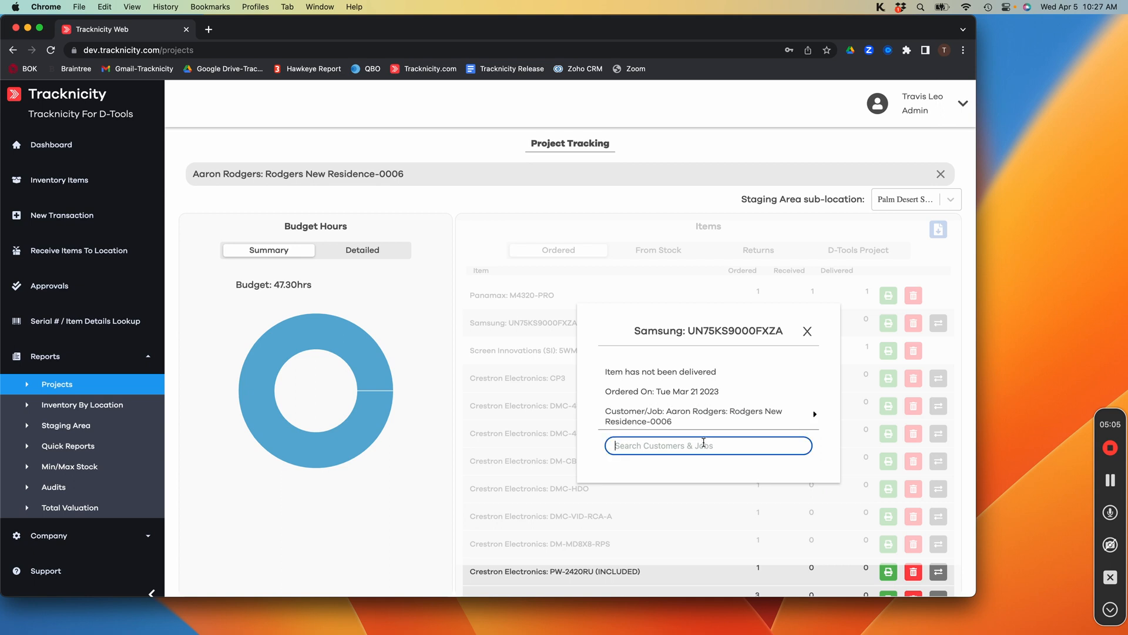
text(mah)
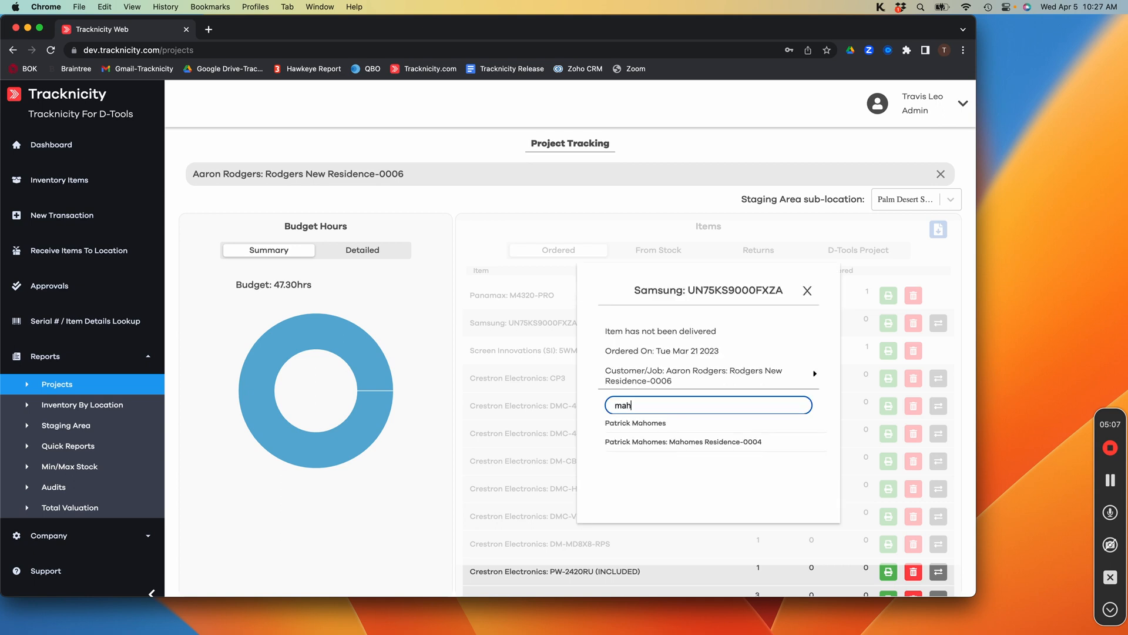
click(681, 443)
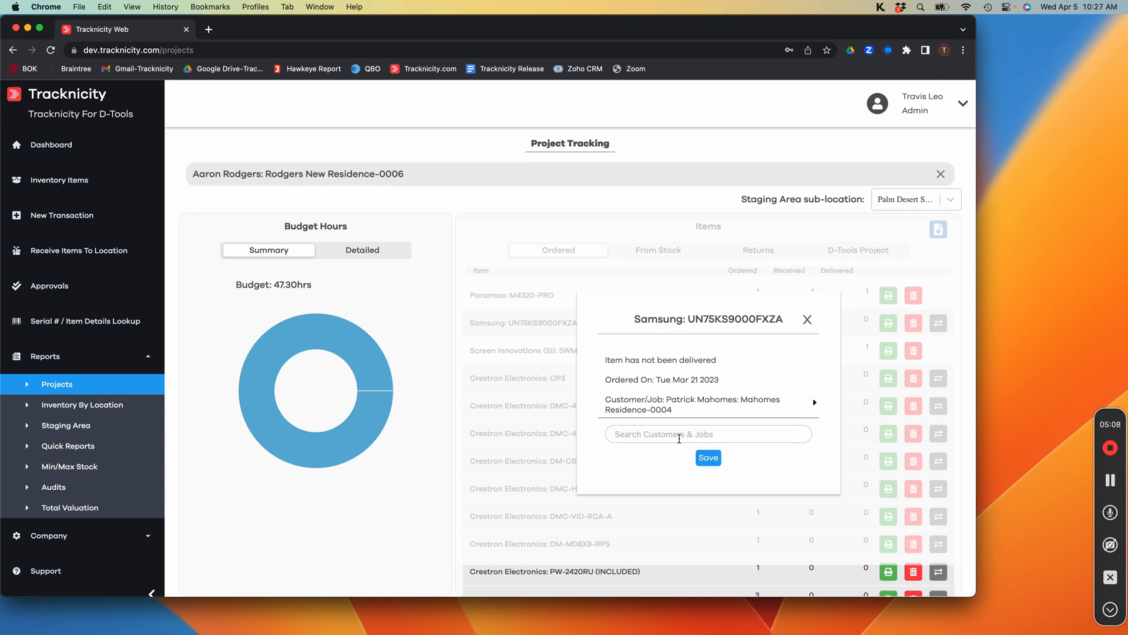
click(716, 459)
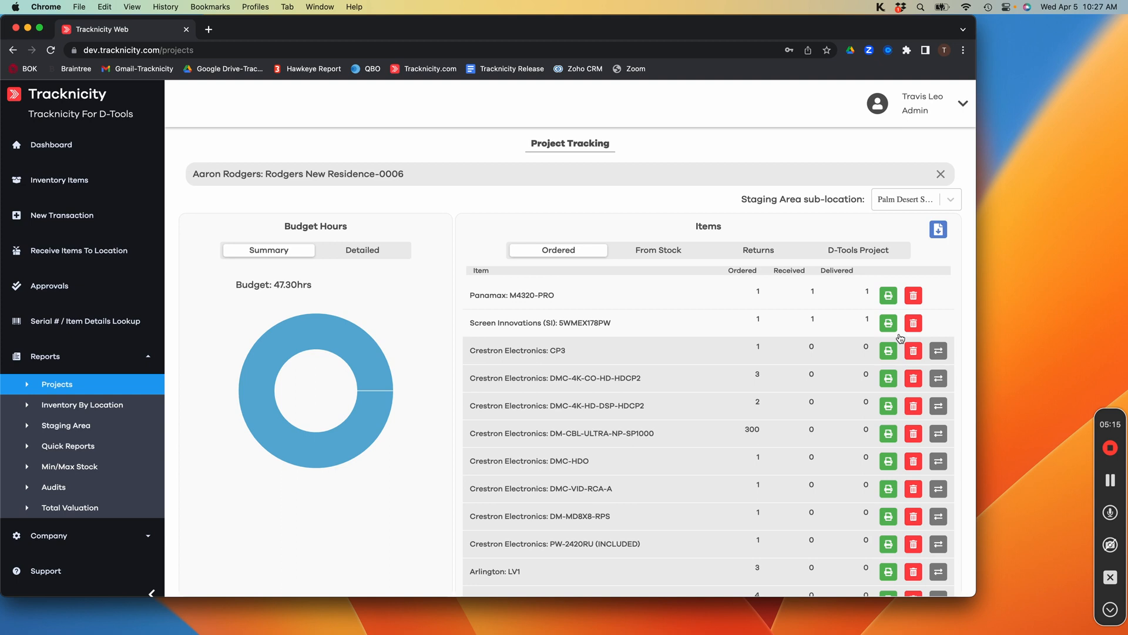
Examine the ordered, received, picked, delivered and returned statuses of the D-Tools project items, then return to the ordered items.
click(860, 255)
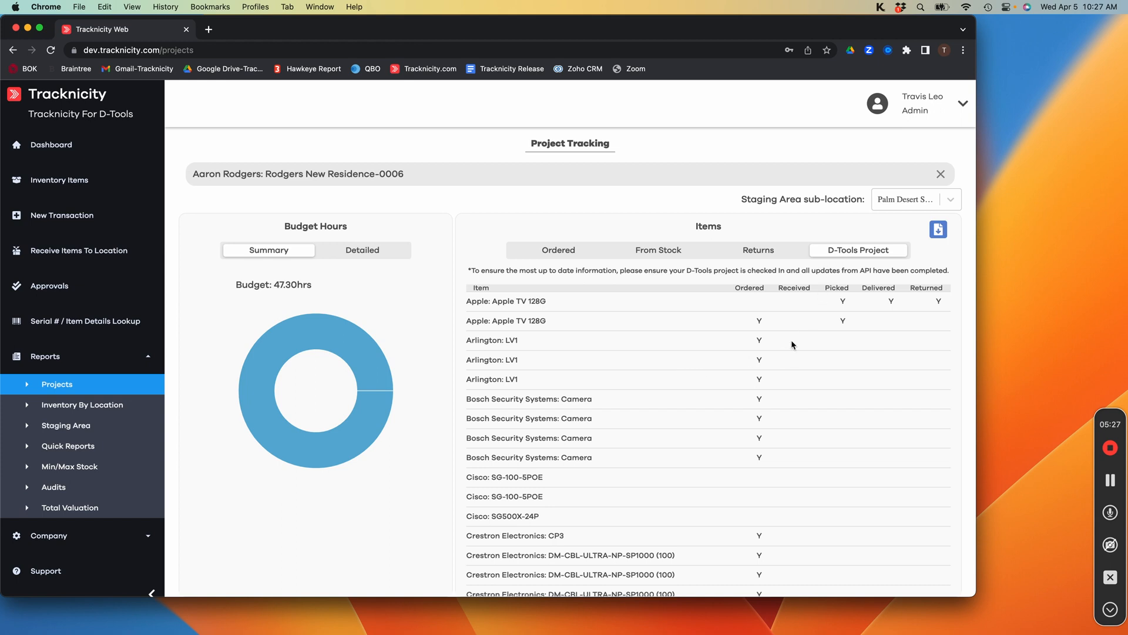
scroll(791, 348, down, 8)
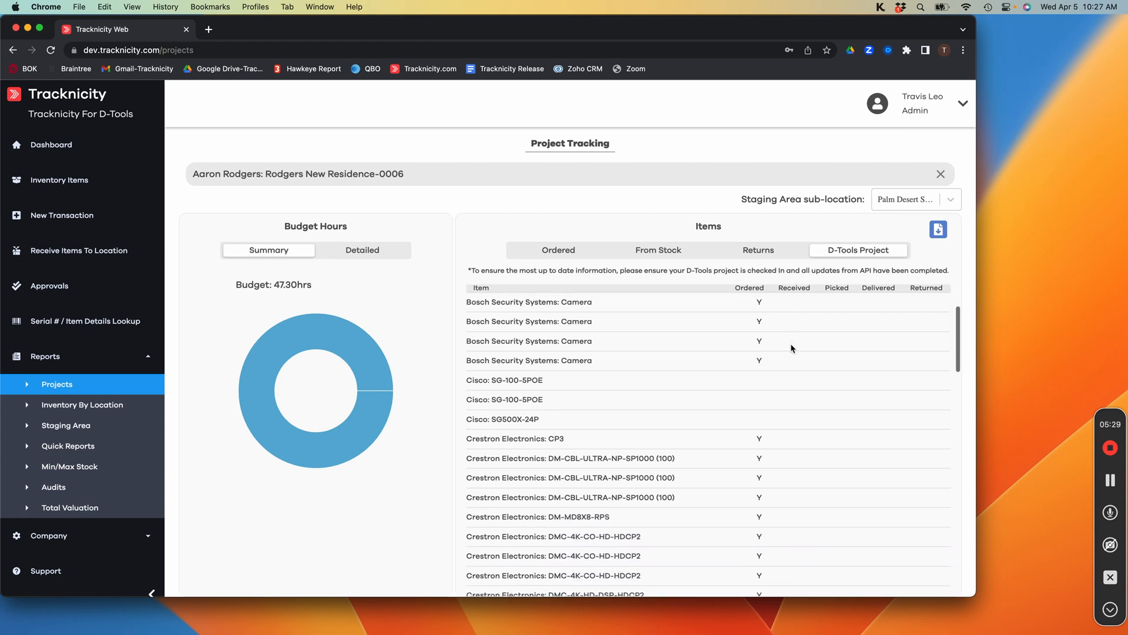
scroll(791, 347, down, 15)
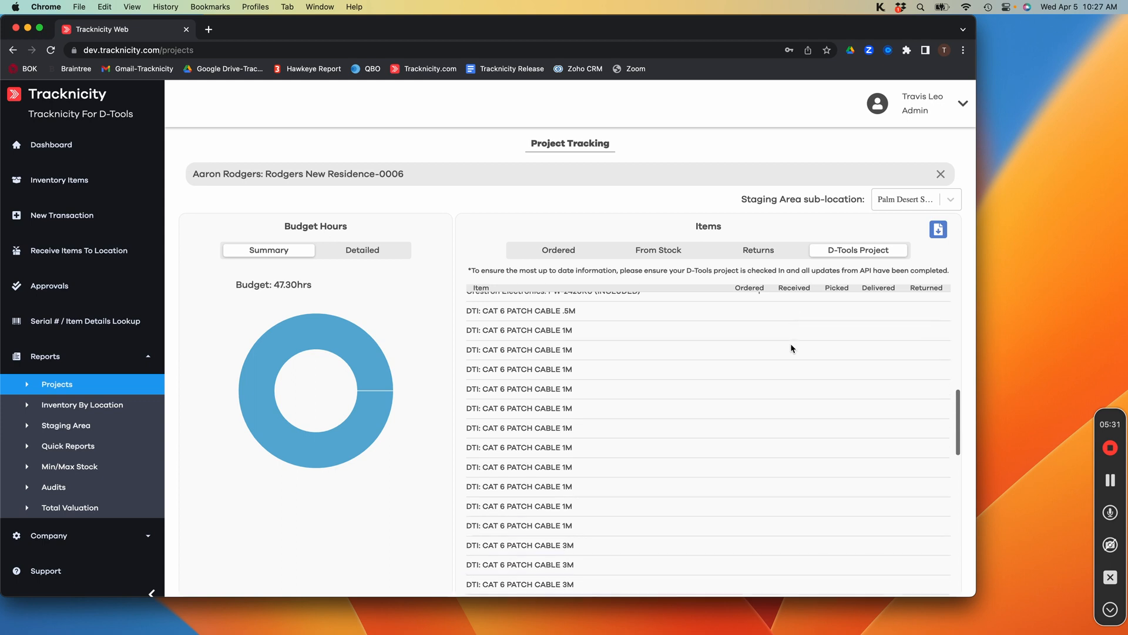
scroll(790, 348, down, 15)
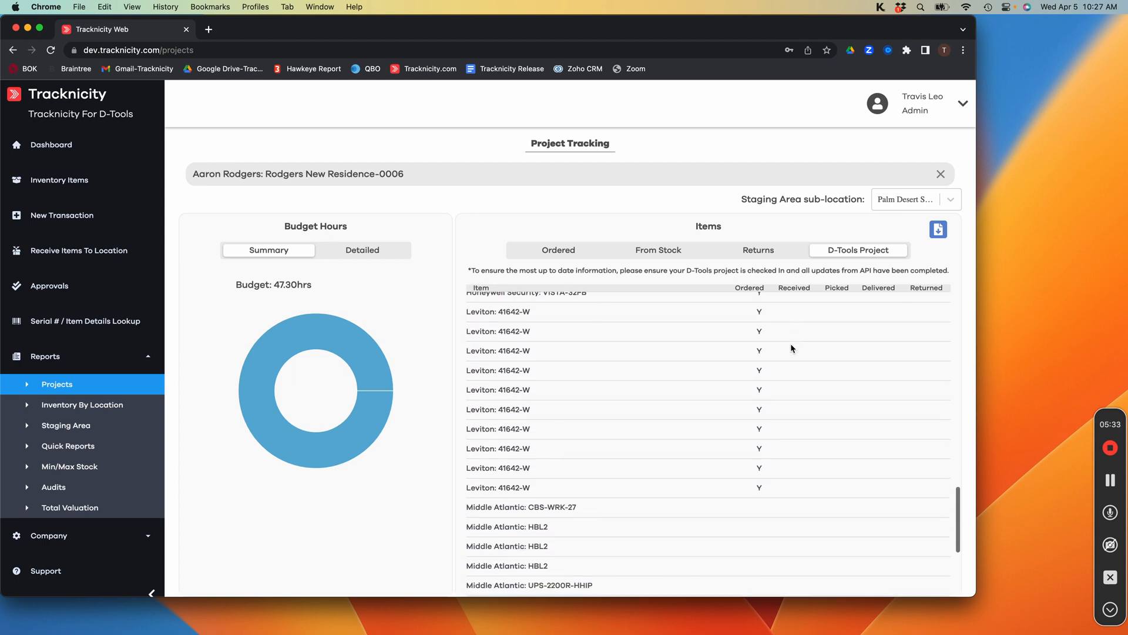
scroll(791, 345, up, 8)
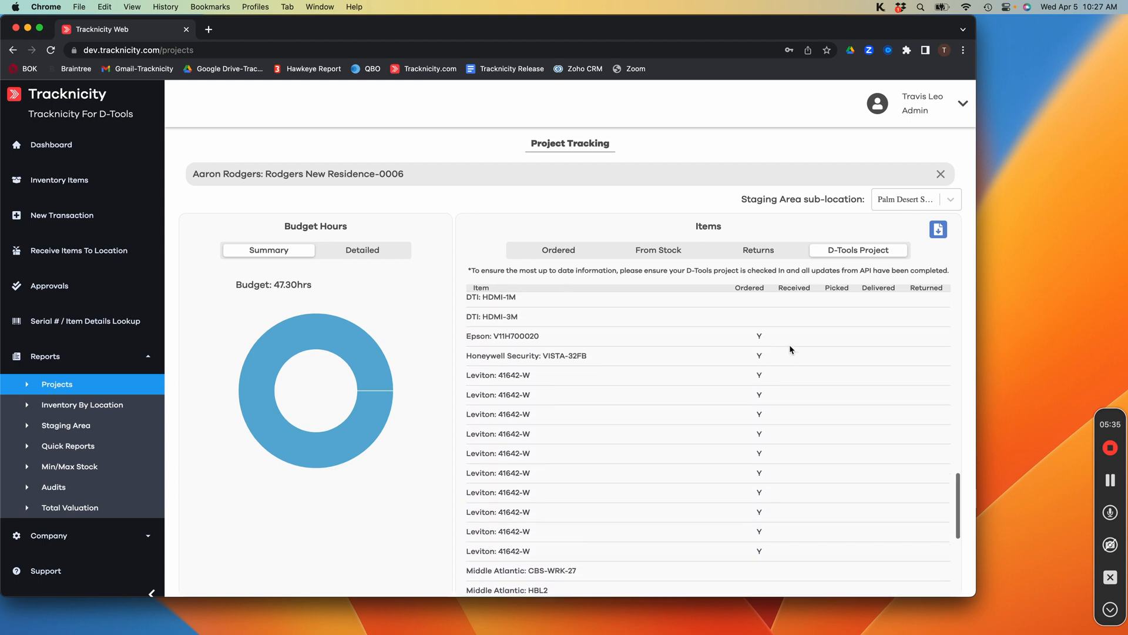
scroll(789, 344, up, 10)
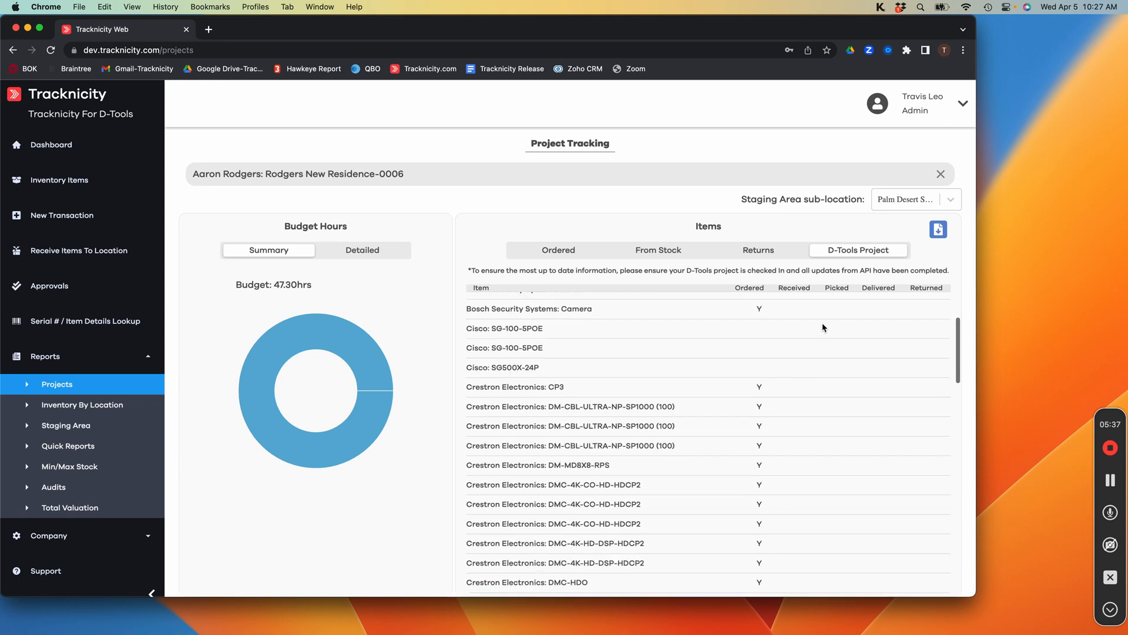
scroll(849, 322, up, 3)
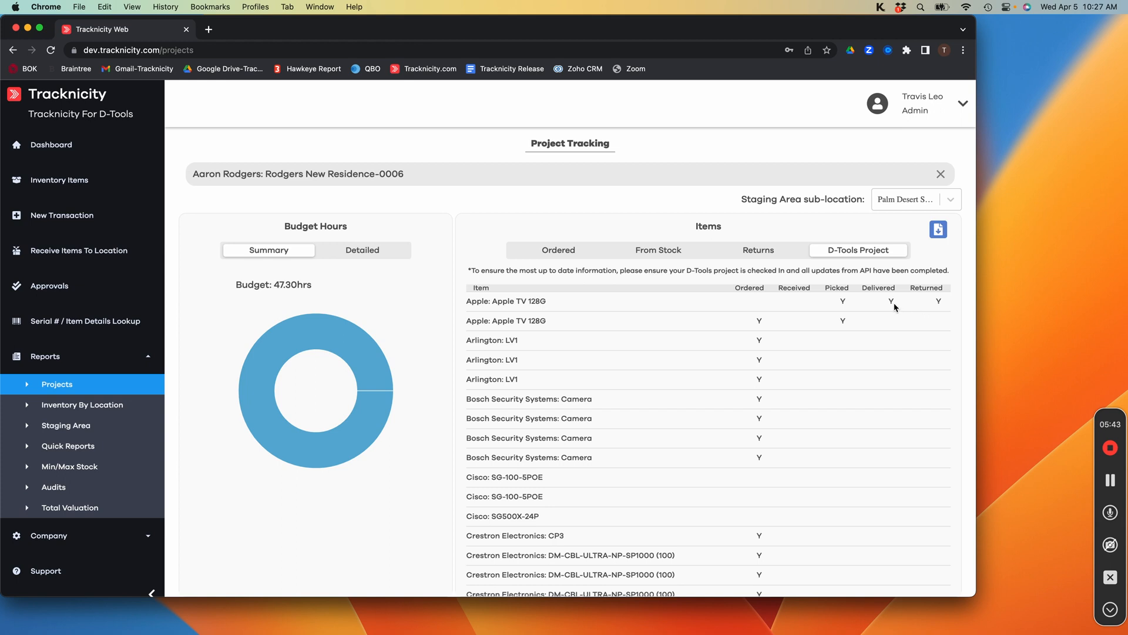
click(559, 253)
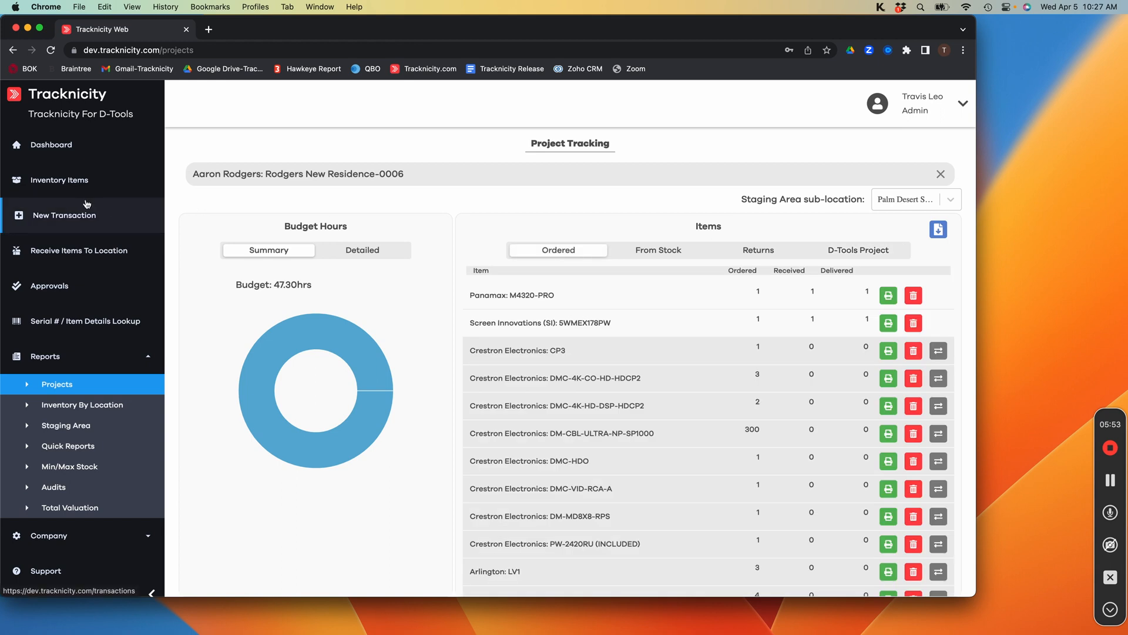
Create a transaction from the Staging Area using item scanning and submit delivery of the staged items for Durant Residence New Construction.
click(40, 219)
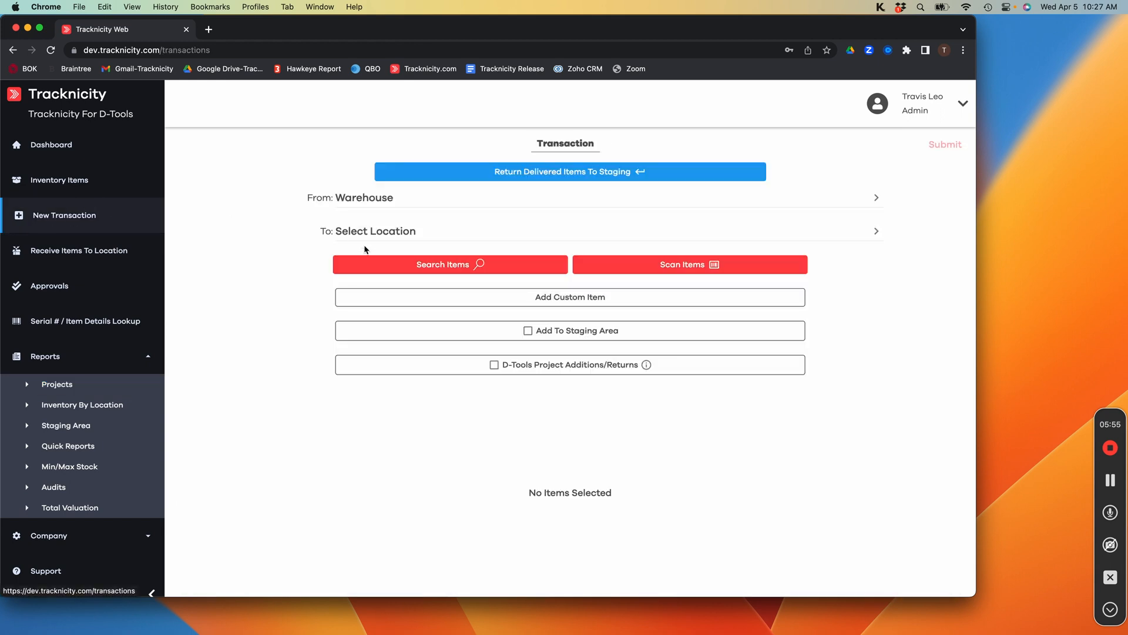
click(367, 202)
click(503, 284)
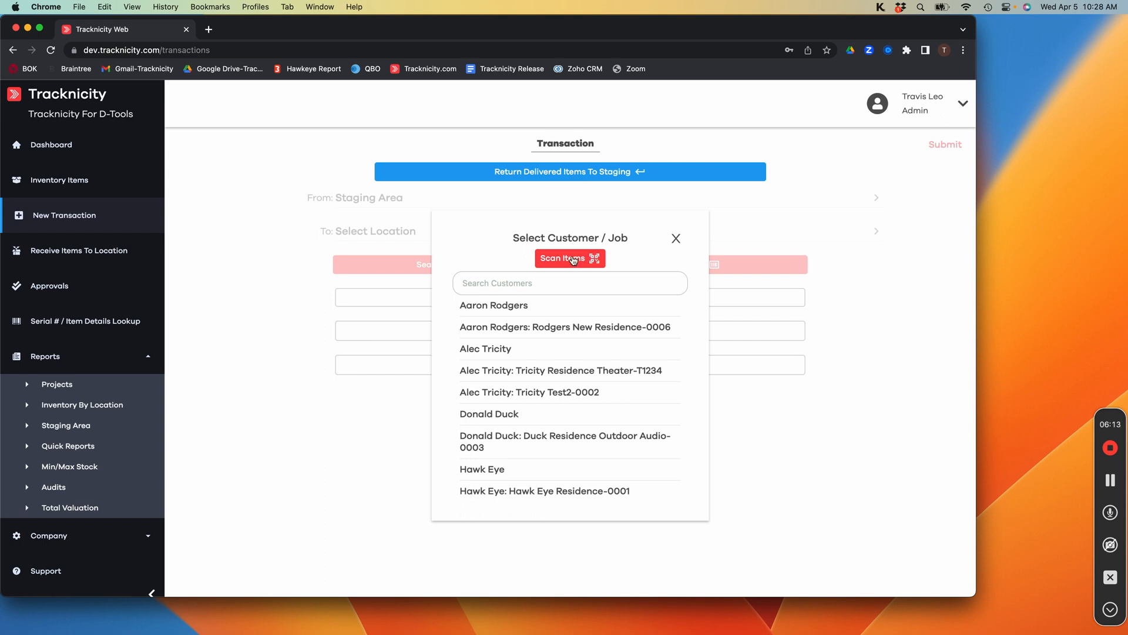
click(572, 259)
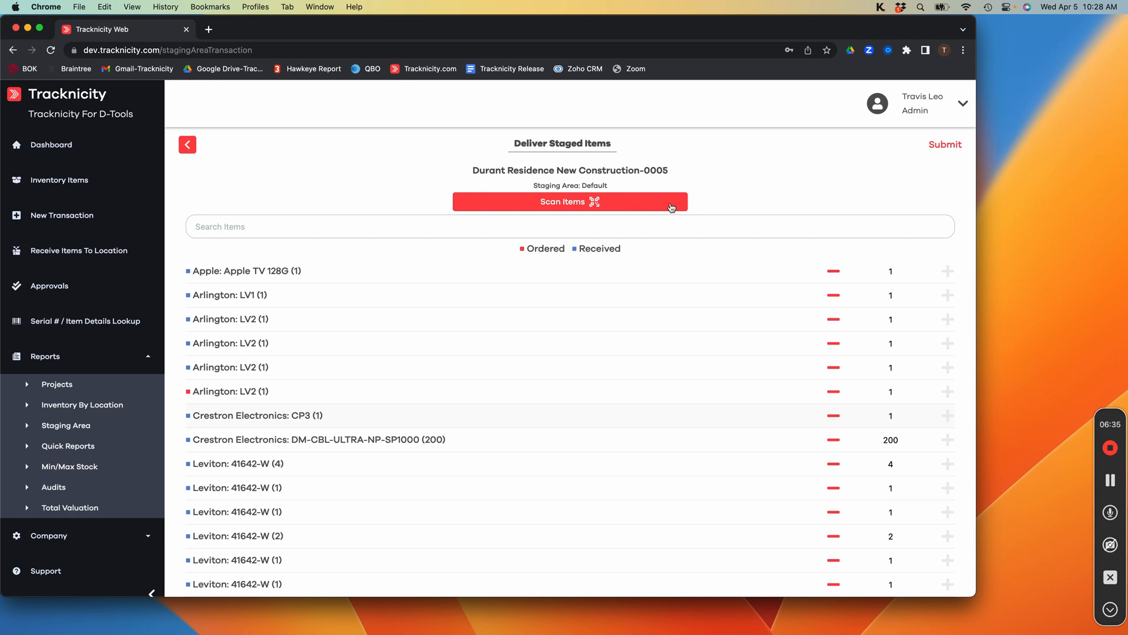
click(940, 148)
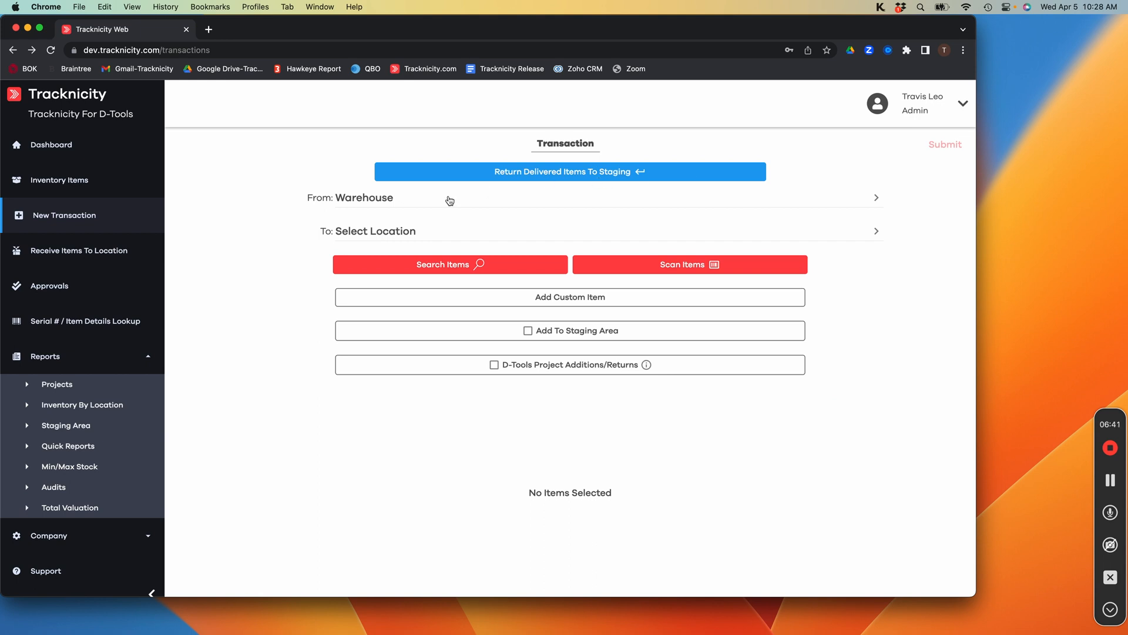